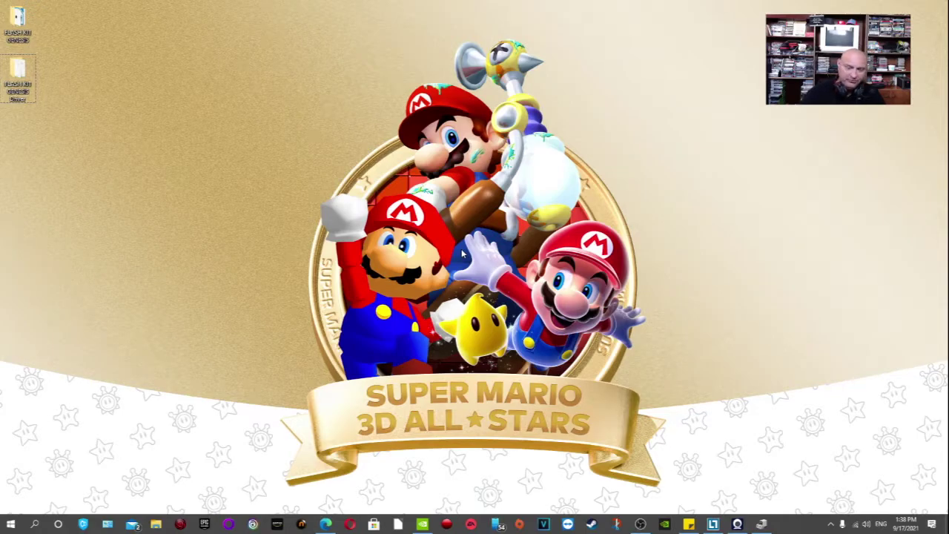
Bring up the usb-drivers.org page in Edge and review the FT232R and FT245R driver versions
click(326, 525)
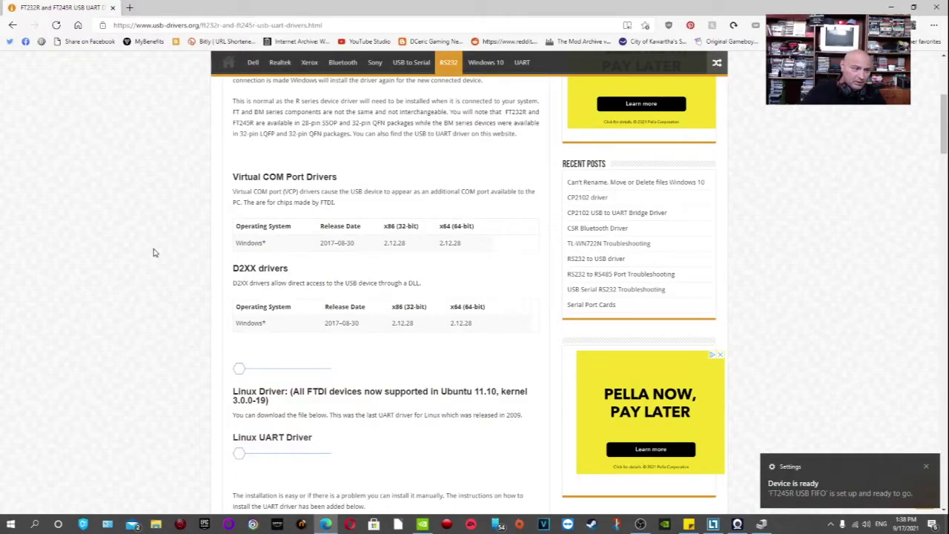
scroll(179, 299, up, 1)
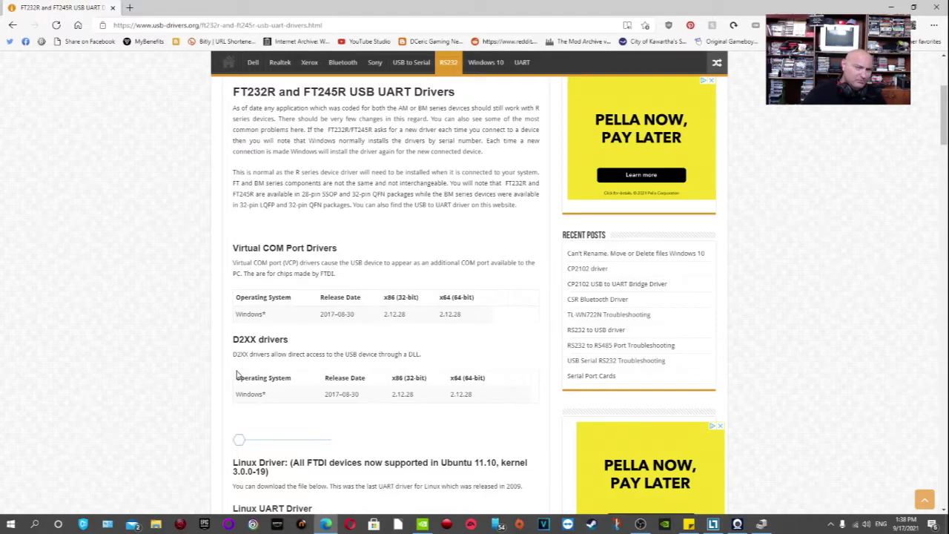
scroll(356, 348, down, 1)
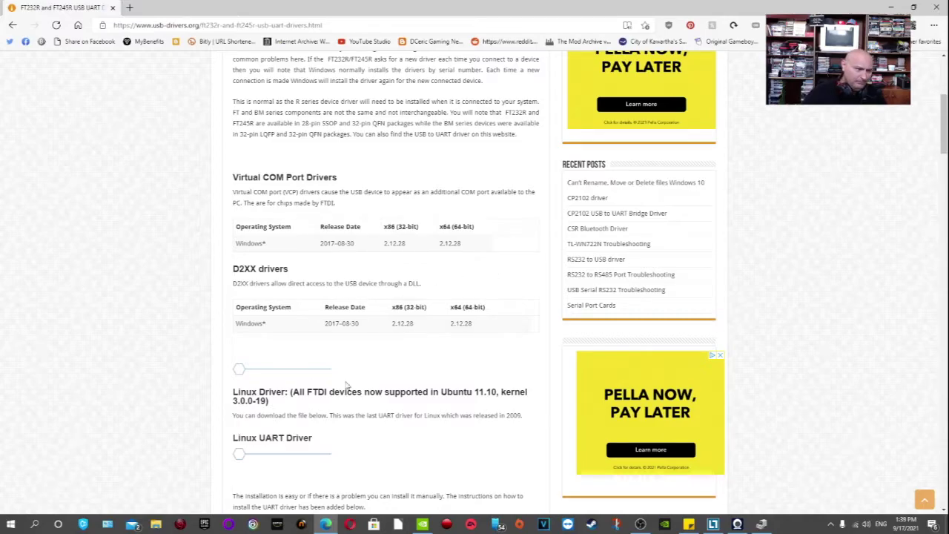
scroll(347, 385, down, 3)
scroll(221, 277, up, 1)
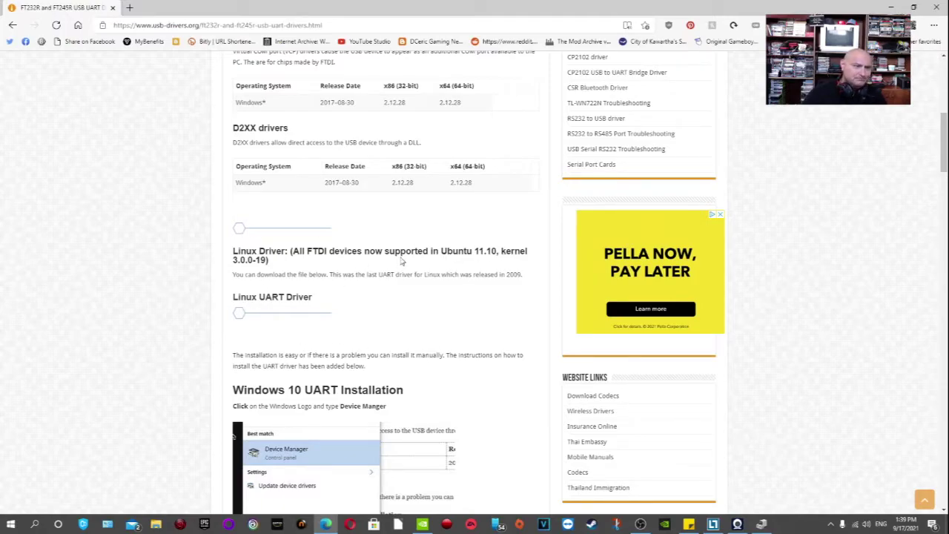
scroll(402, 261, up, 2)
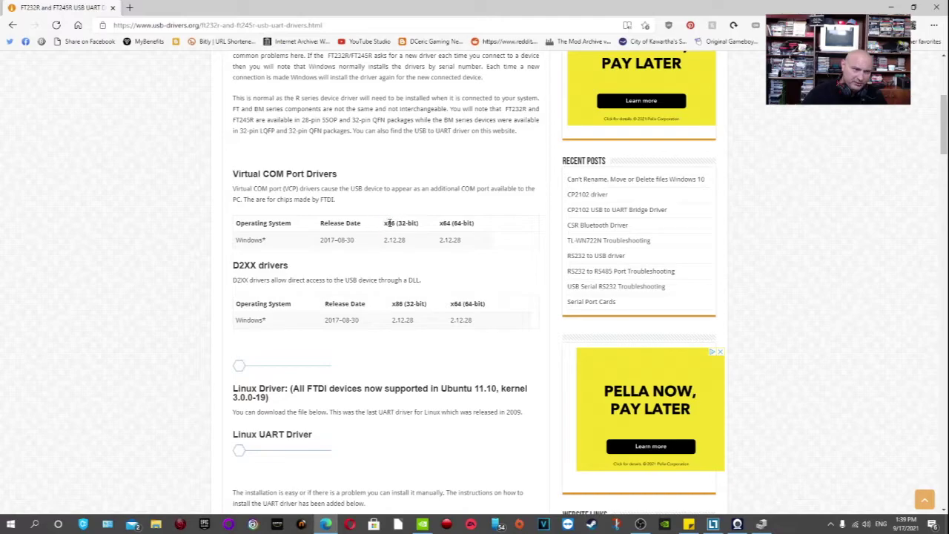
Highlight the x86 and x64 driver column headers, then minimise Edge
drag(384, 223, 422, 224)
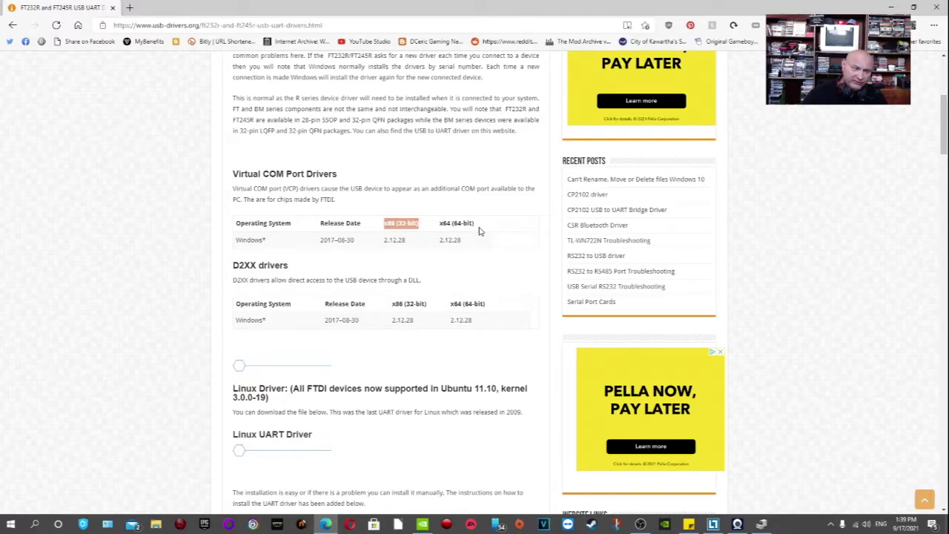
drag(479, 223, 440, 228)
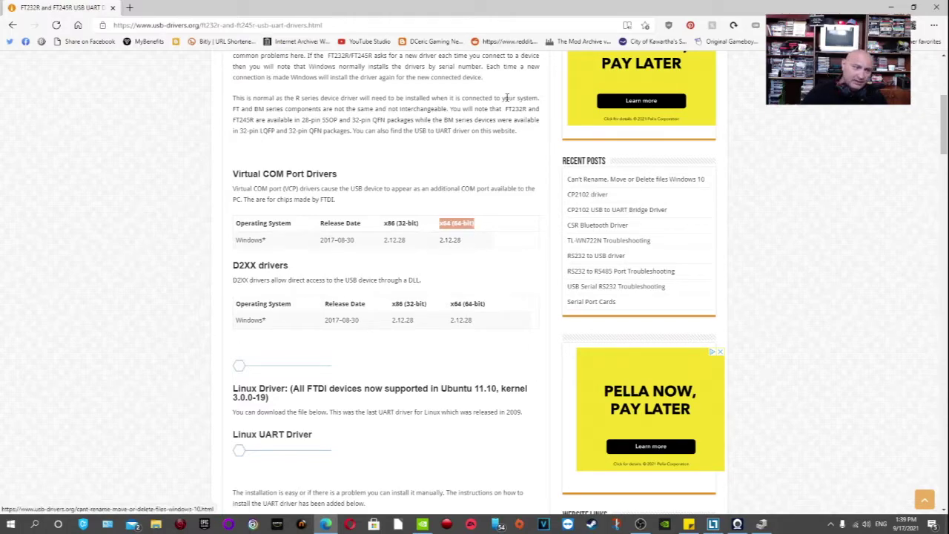
click(890, 7)
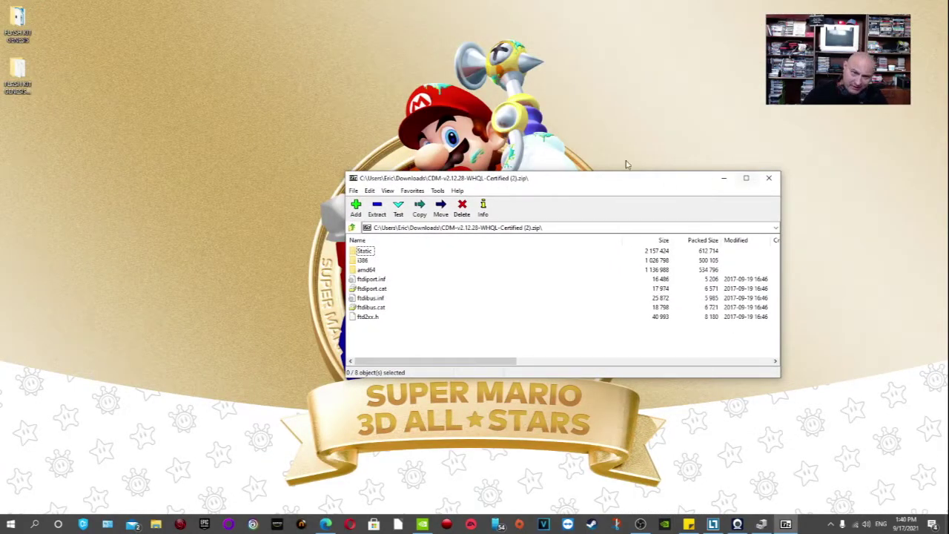
Select all eight items in the CDM driver archive in 7-Zip
drag(424, 178, 359, 139)
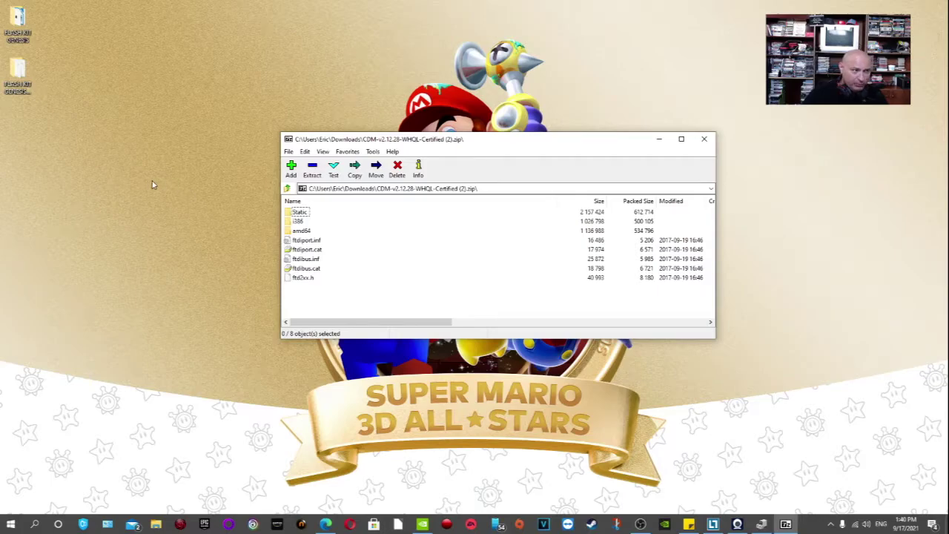
click(25, 77)
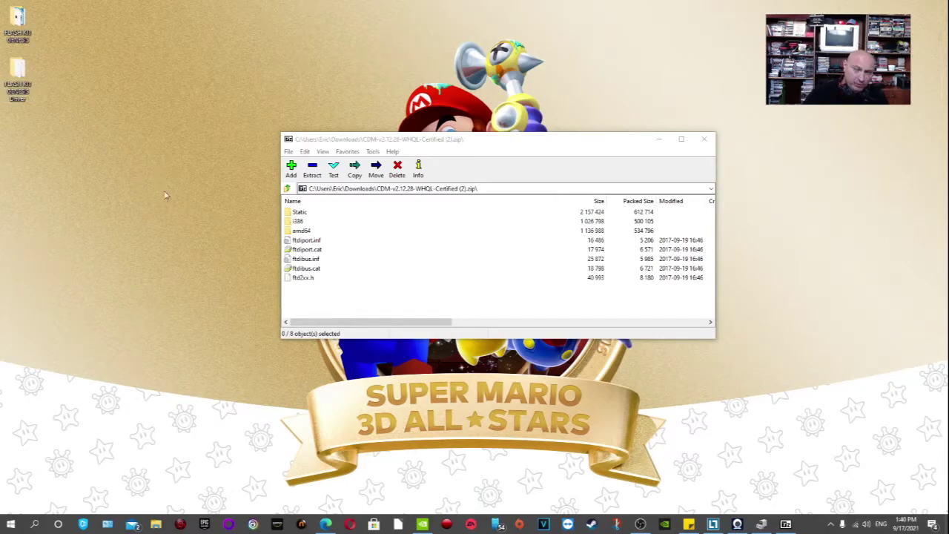
click(314, 306)
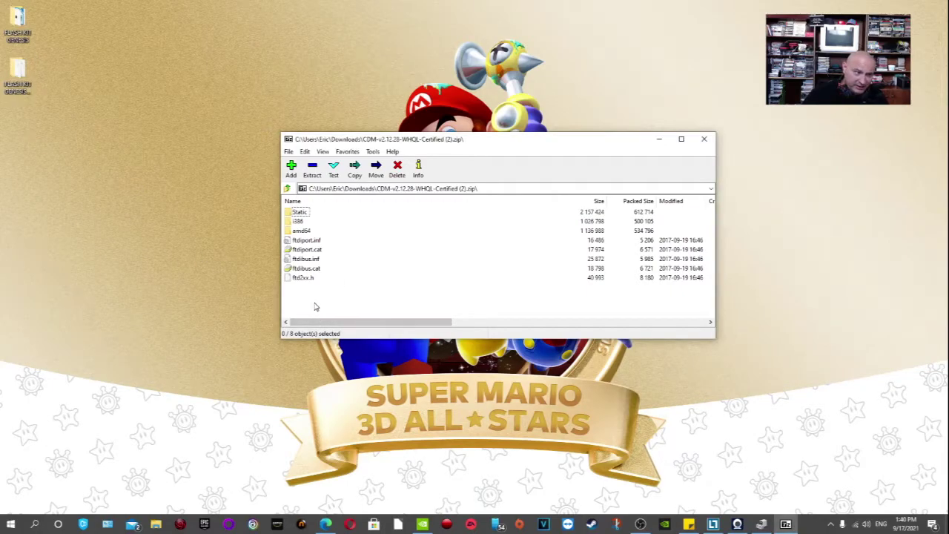
drag(315, 306, 223, 155)
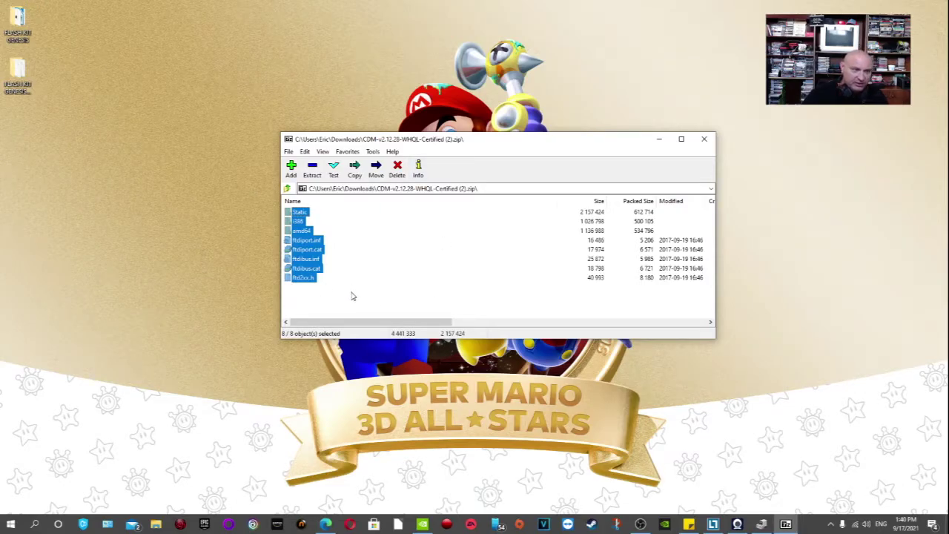
click(320, 307)
drag(320, 307, 221, 174)
Extract them into the FLASH KIT GENESIS Driver folder, replacing existing files, and close 7-Zip
drag(102, 134, 21, 78)
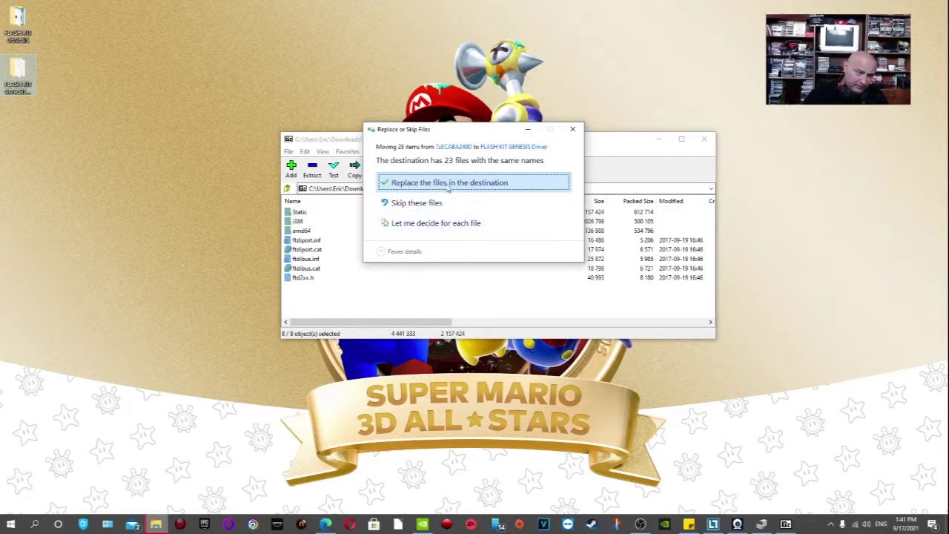
click(473, 192)
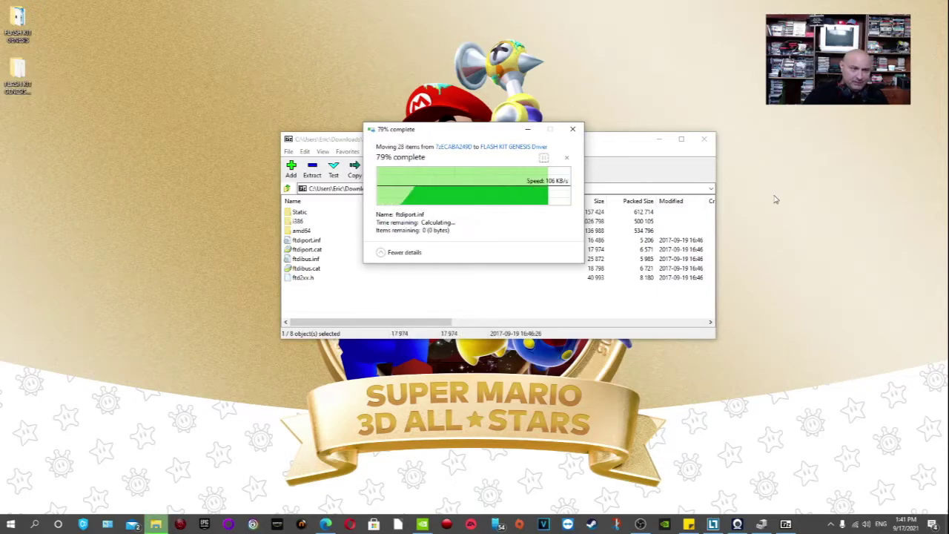
click(705, 140)
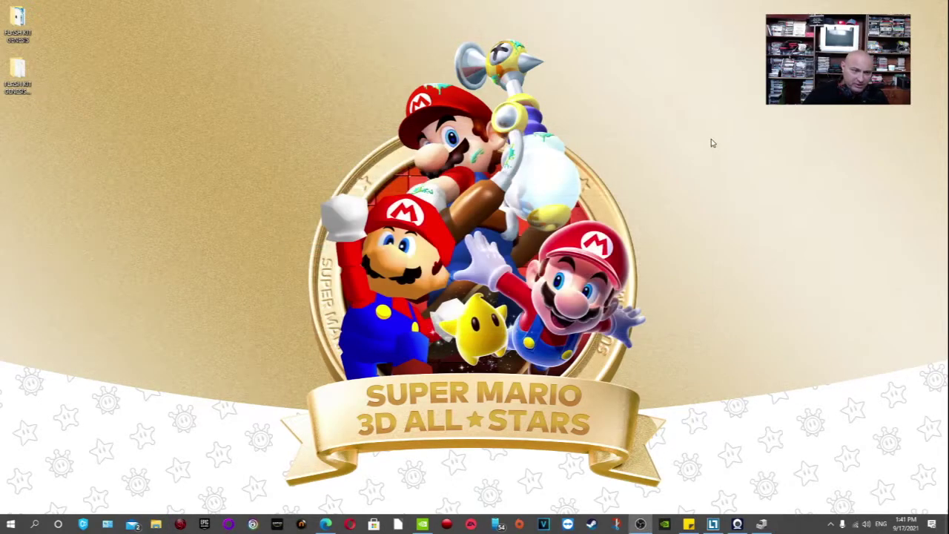
double_click(15, 82)
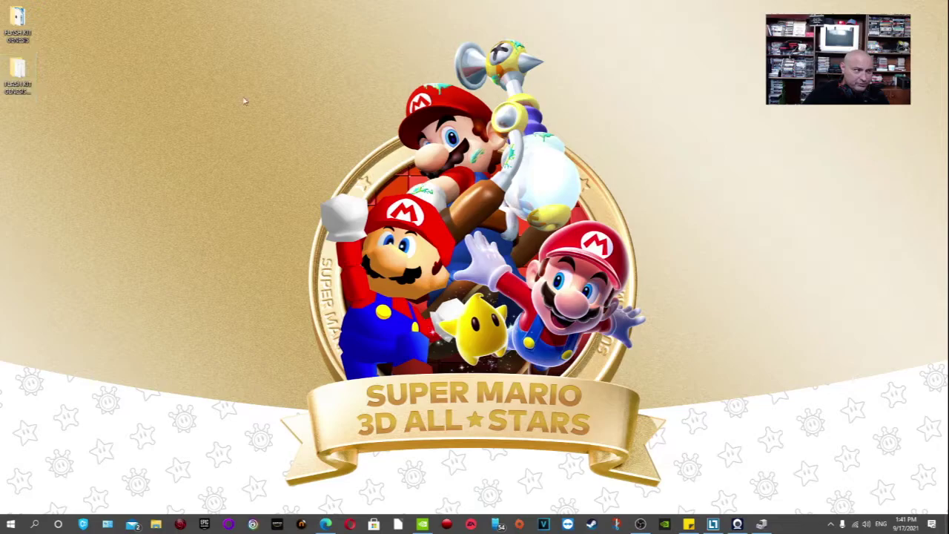
drag(269, 302, 186, 202)
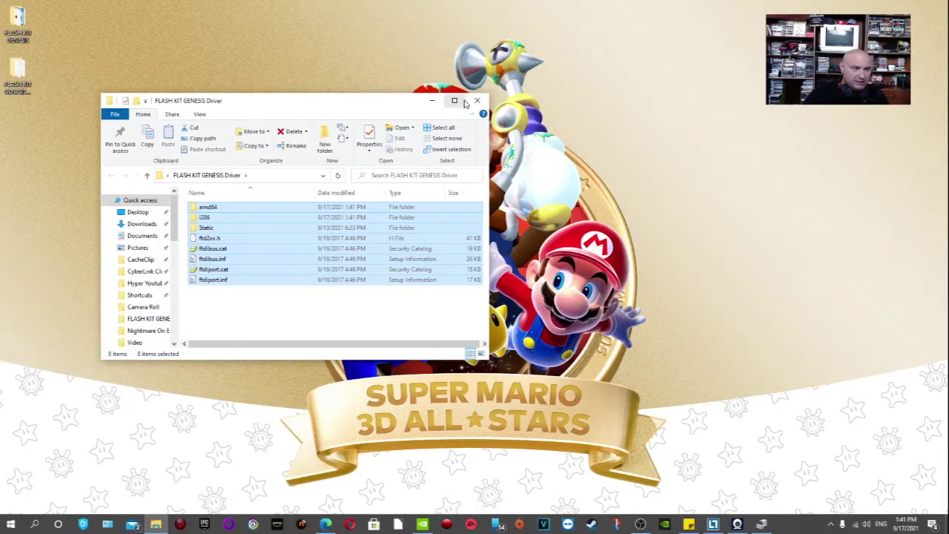
click(474, 100)
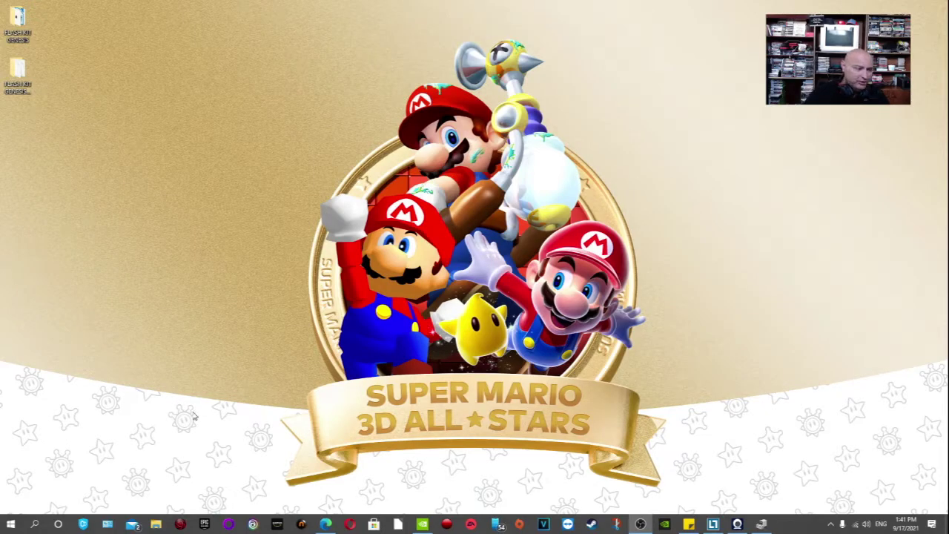
Open Device Manager and bring up the actions for FT245R USB FIFO under Other devices
right_click(9, 525)
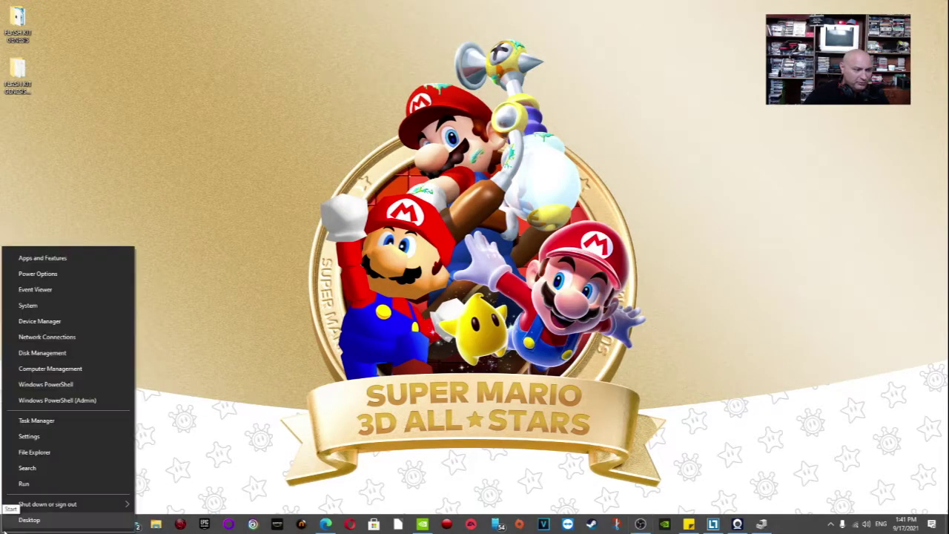
click(67, 326)
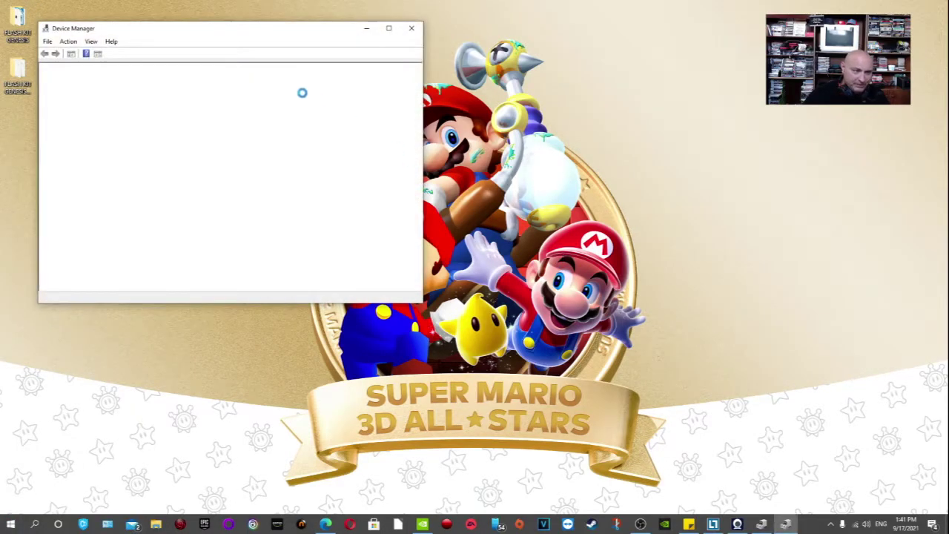
drag(191, 35, 455, 81)
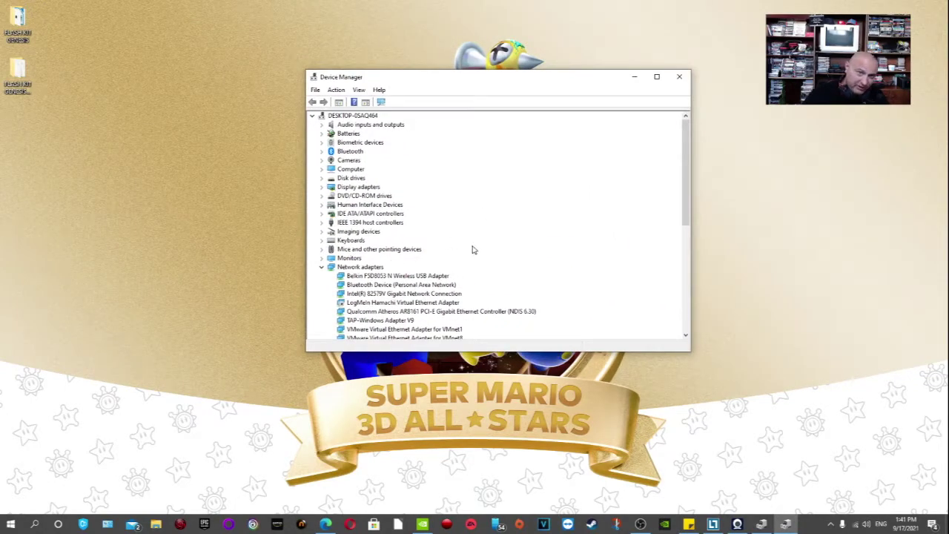
scroll(464, 252, down, 8)
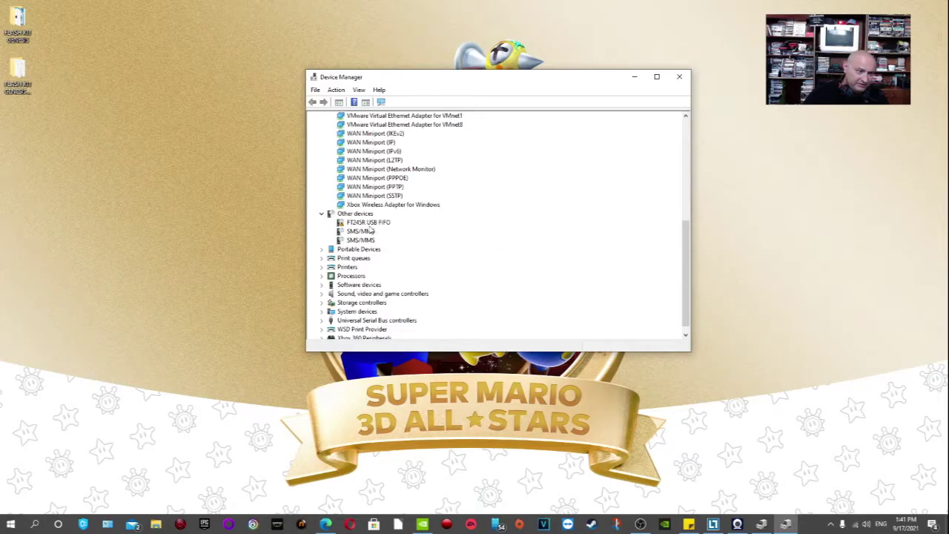
click(369, 222)
click(351, 215)
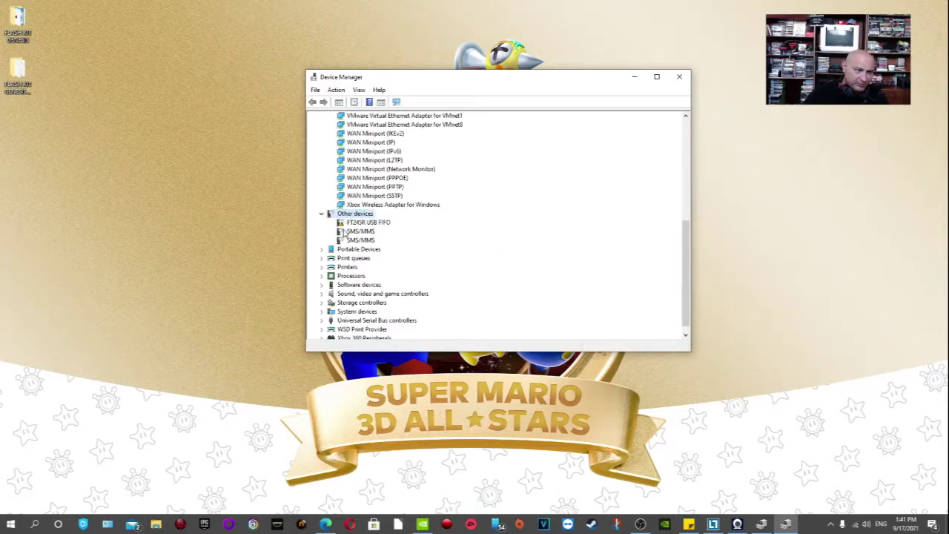
click(368, 223)
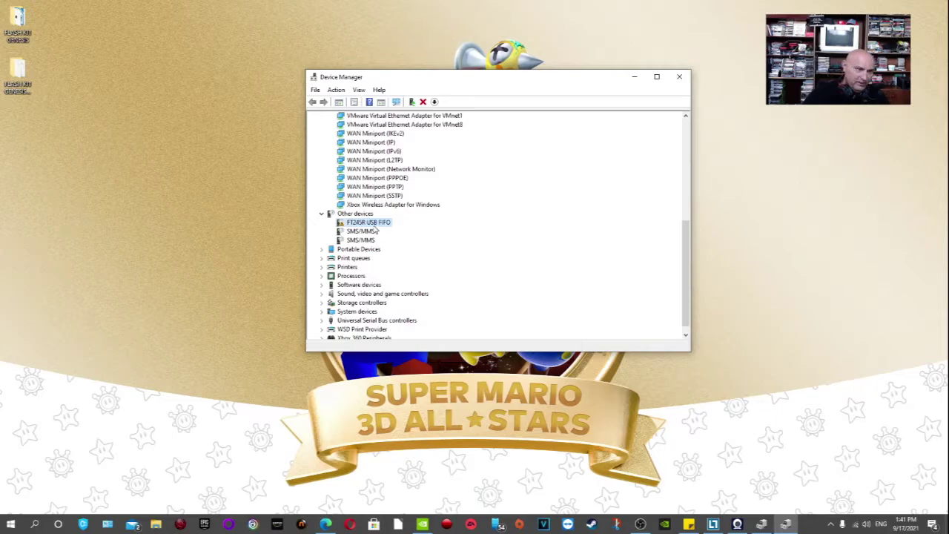
right_click(357, 224)
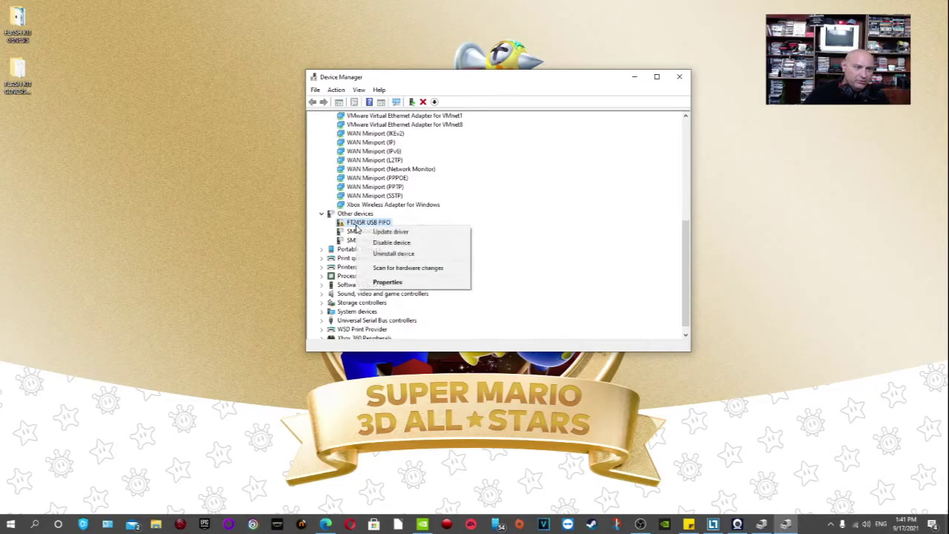
Update the FT245R USB FIFO driver from the Desktop's FLASH KIT GENESIS Driver folder
click(417, 233)
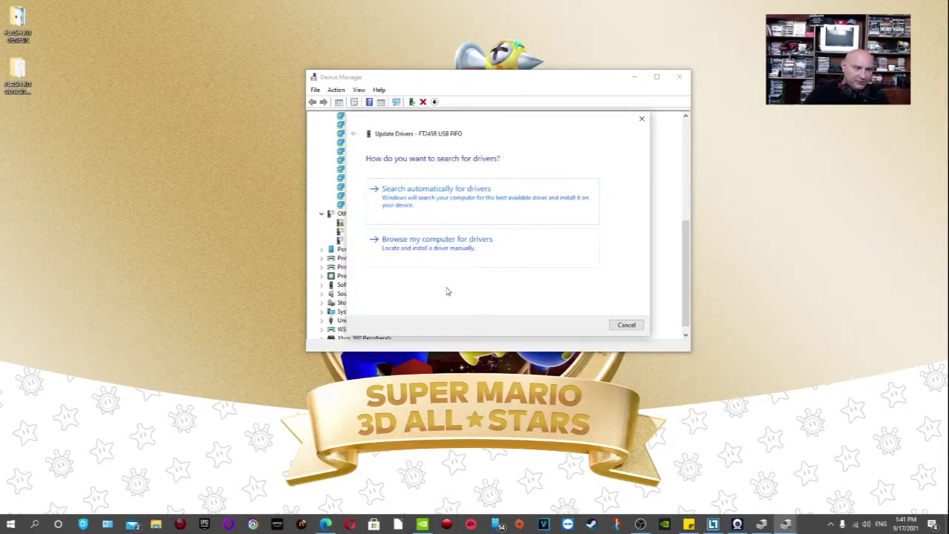
click(458, 250)
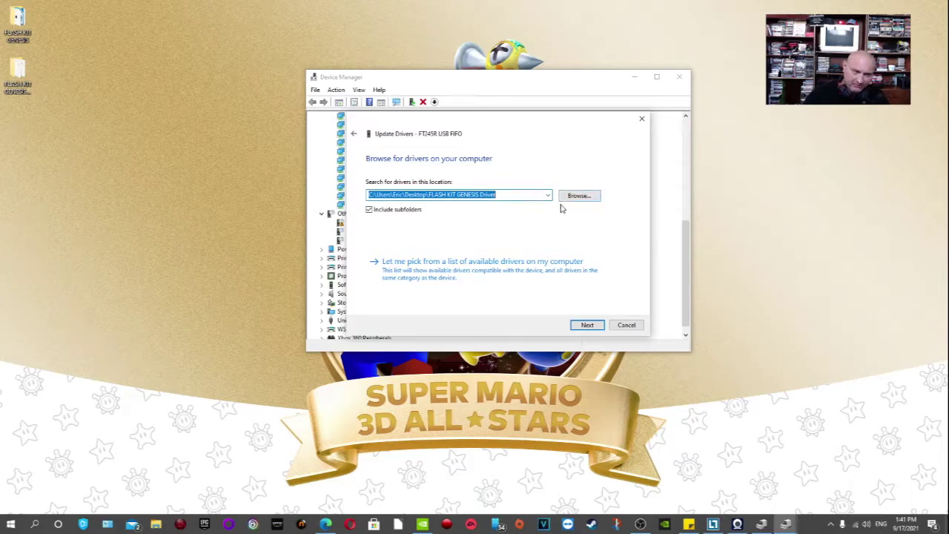
click(586, 196)
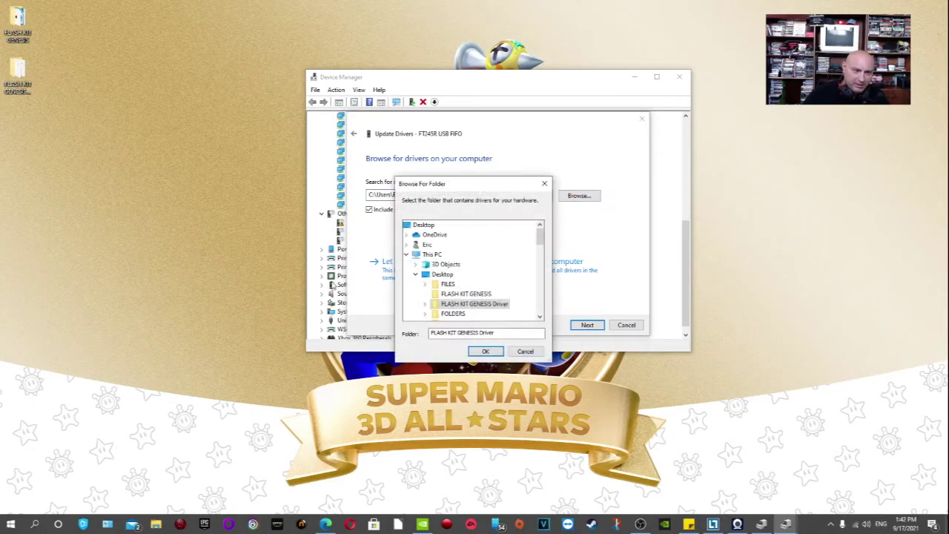
click(425, 225)
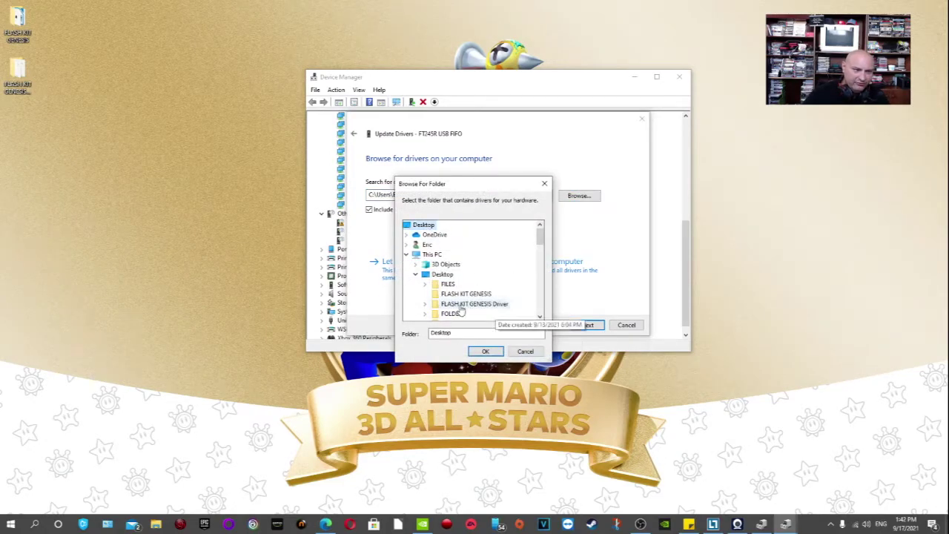
scroll(461, 312, down, 3)
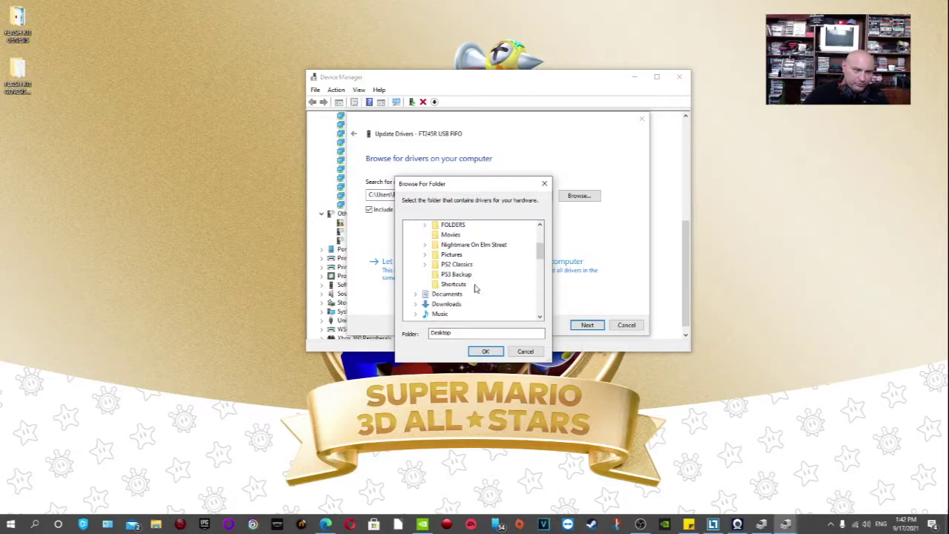
scroll(476, 288, up, 3)
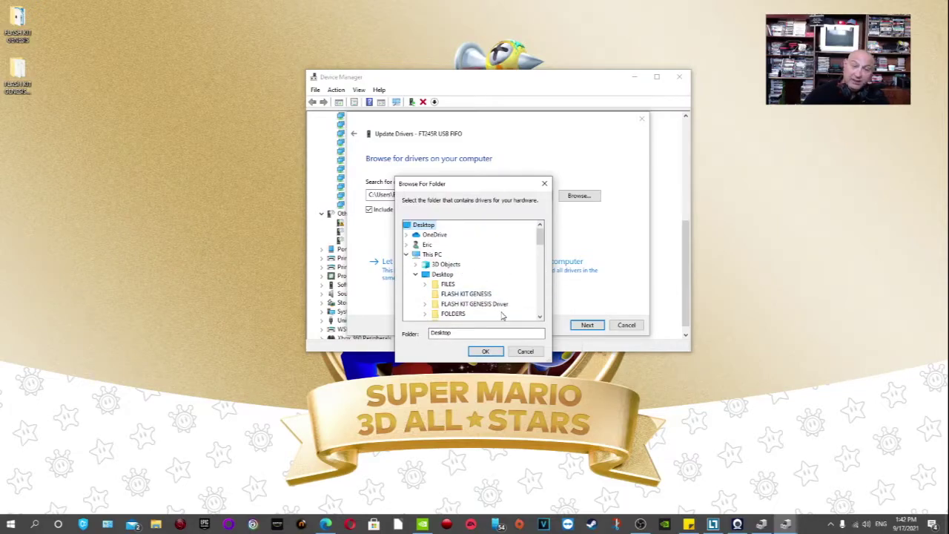
double_click(486, 304)
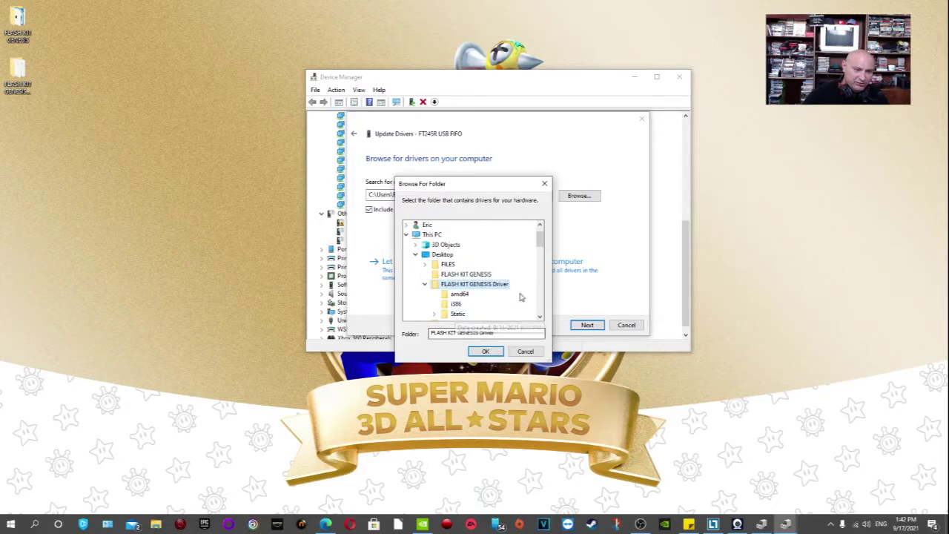
click(484, 353)
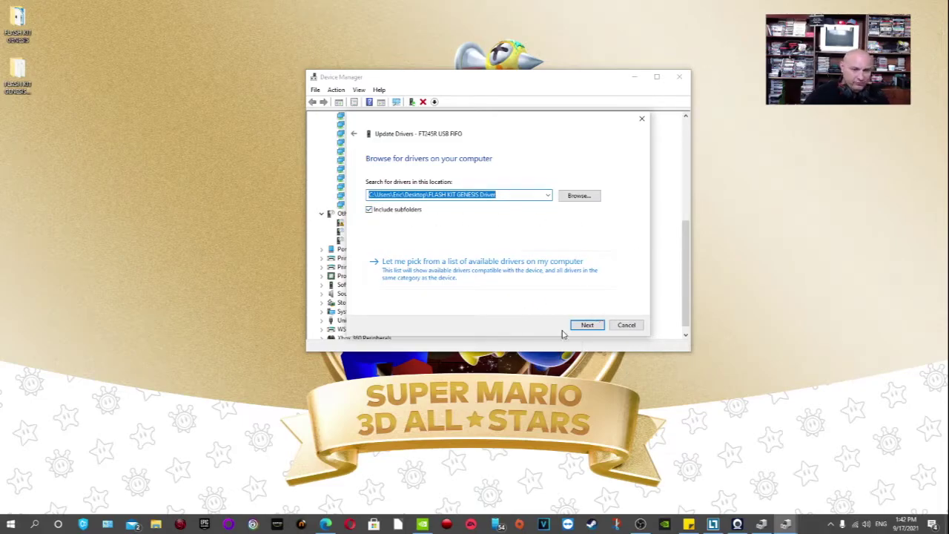
click(587, 325)
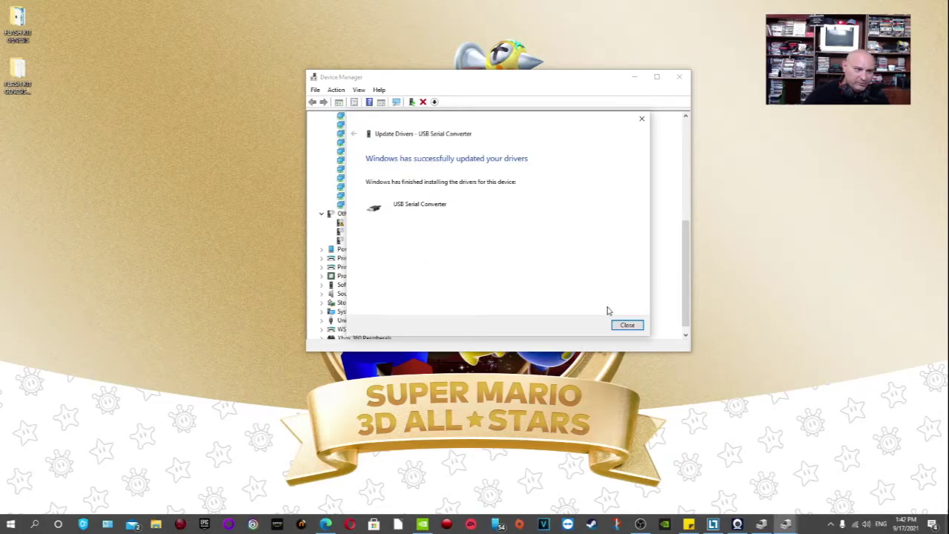
click(632, 326)
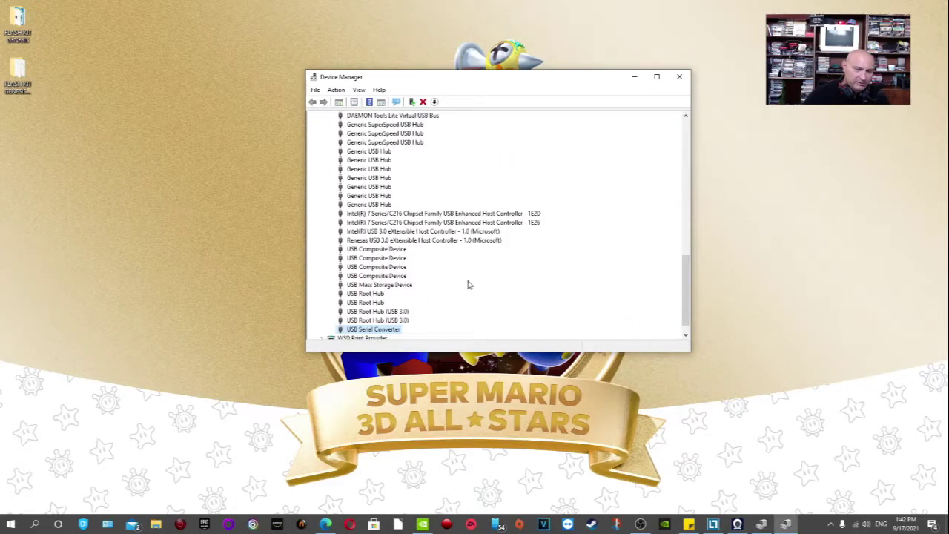
Start a manual driver update for the USB Serial Port under Other devices
scroll(428, 303, up, 6)
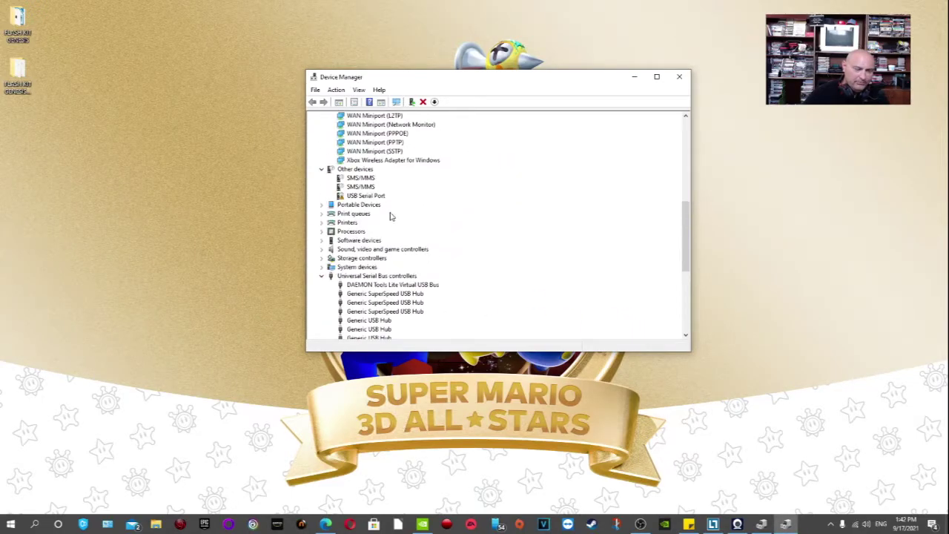
click(369, 196)
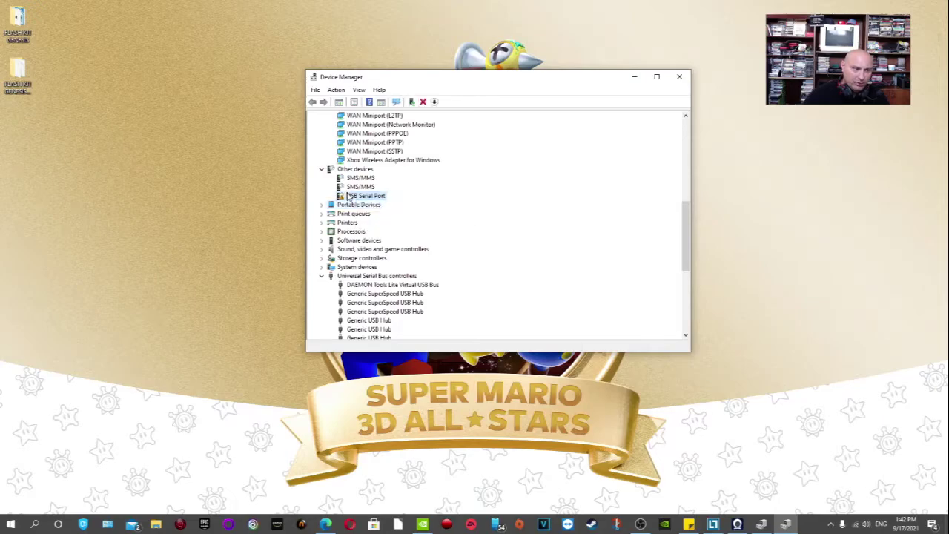
right_click(364, 200)
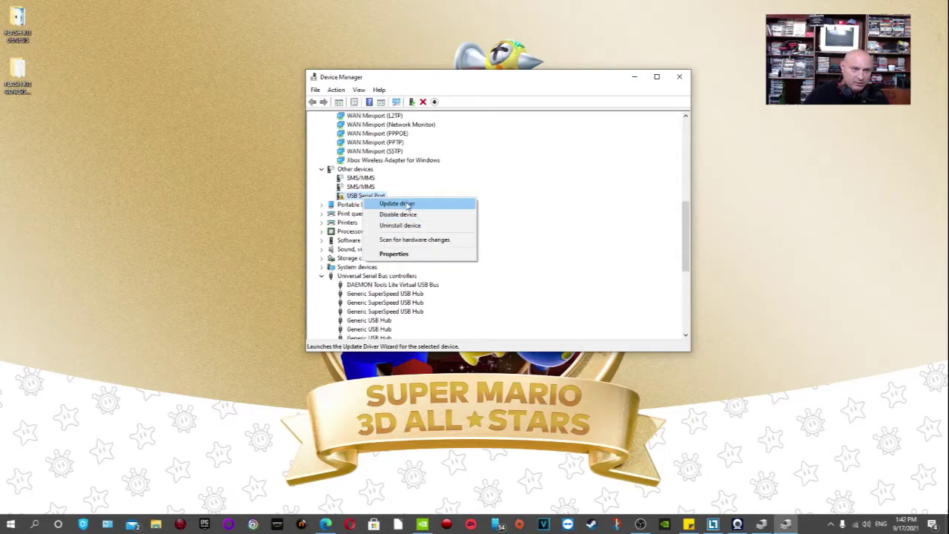
click(408, 205)
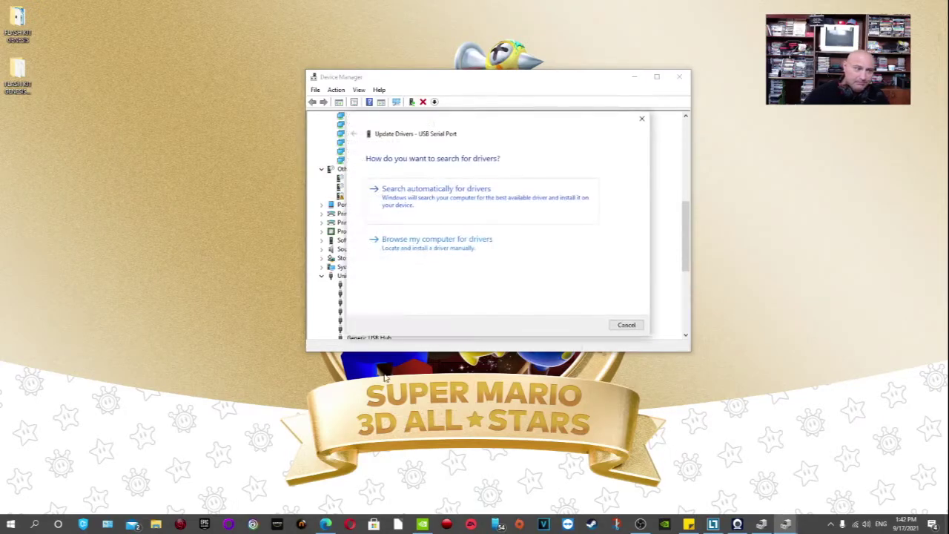
click(395, 259)
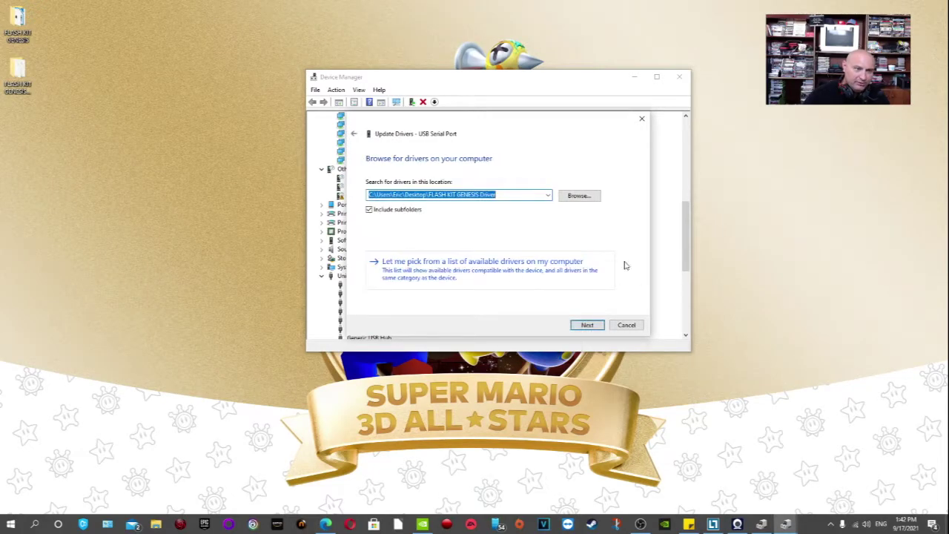
Install it from the FLASH KIT GENESIS Driver path, then close Device Manager
click(507, 193)
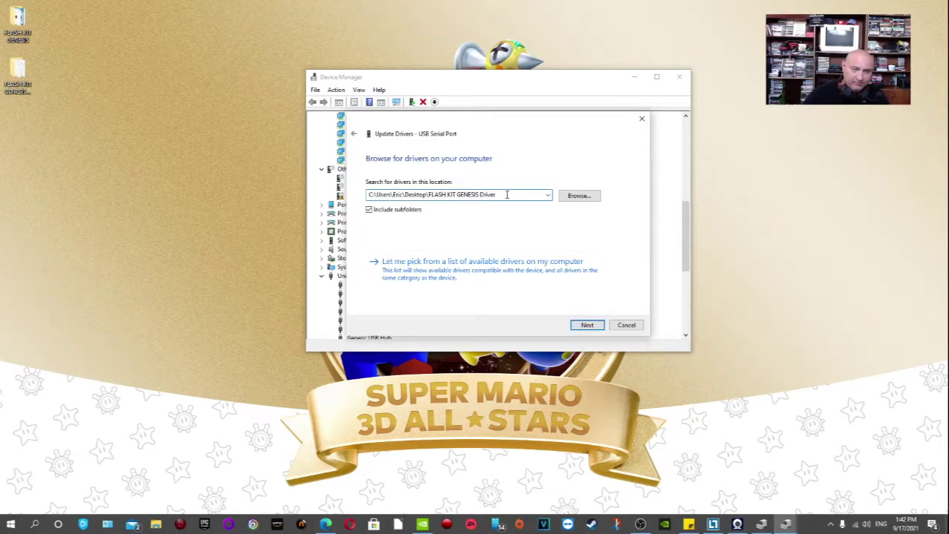
drag(519, 194, 348, 192)
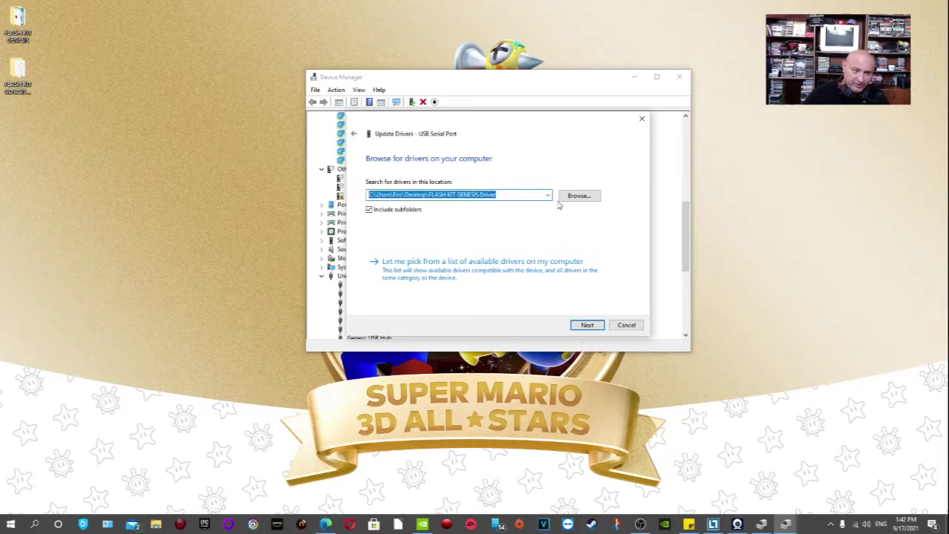
click(509, 194)
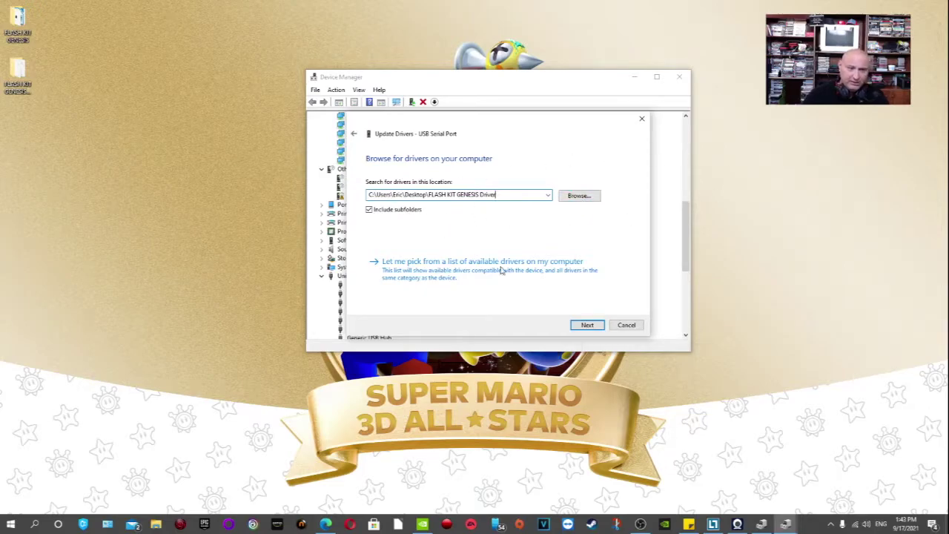
drag(473, 121, 475, 98)
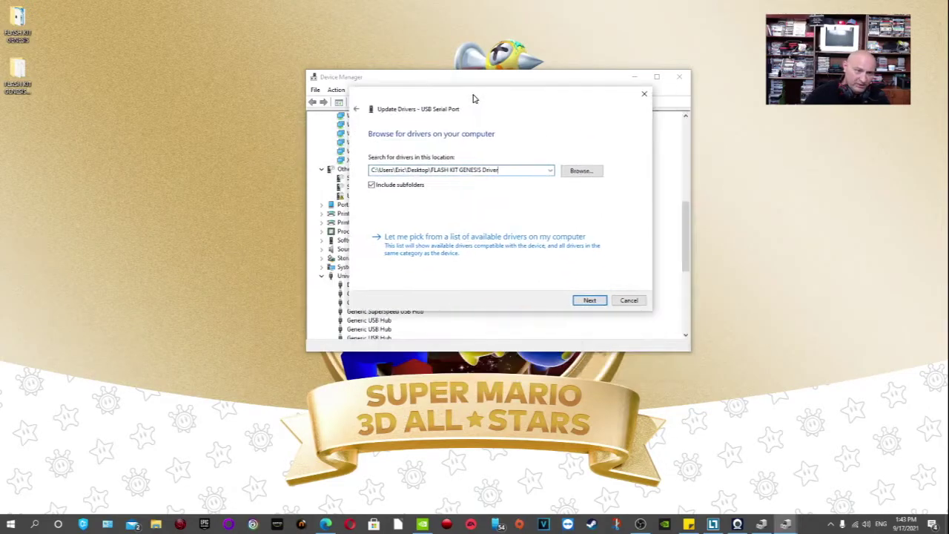
click(589, 302)
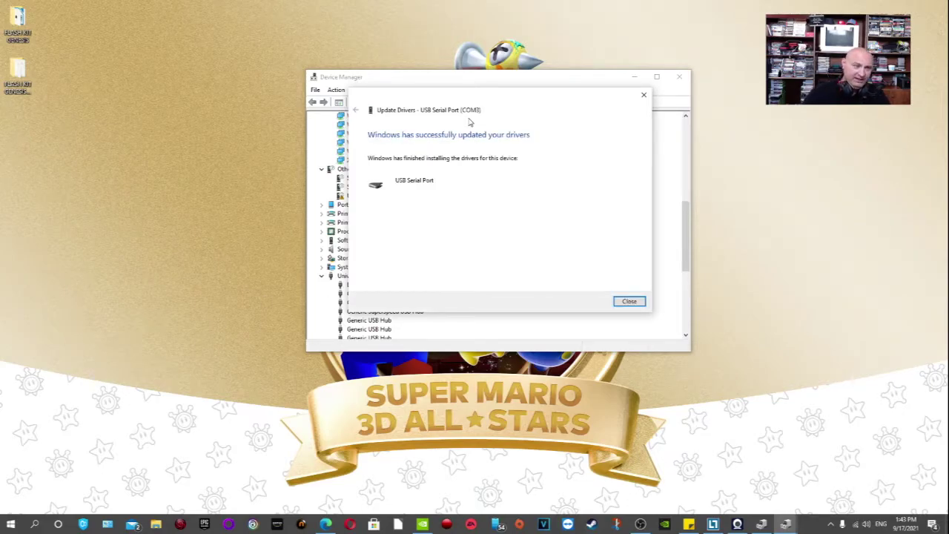
click(629, 302)
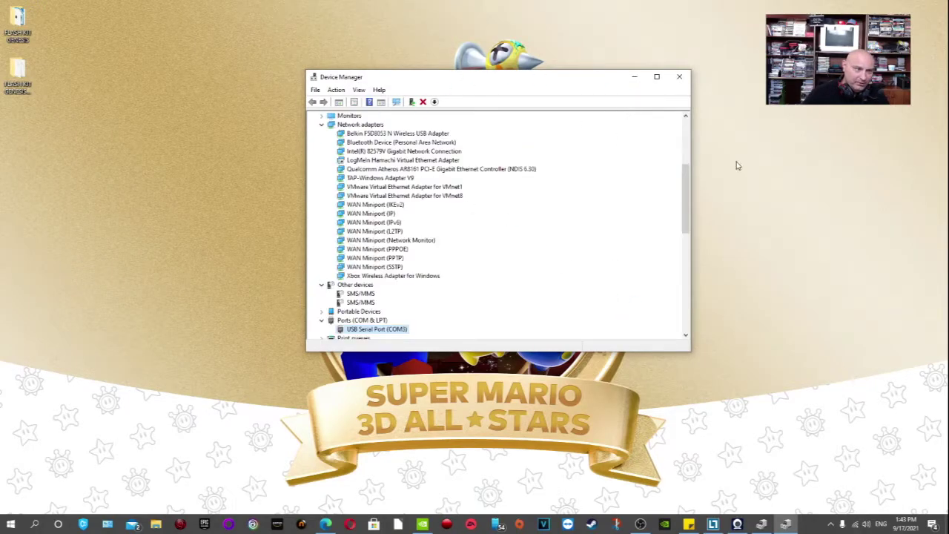
click(678, 79)
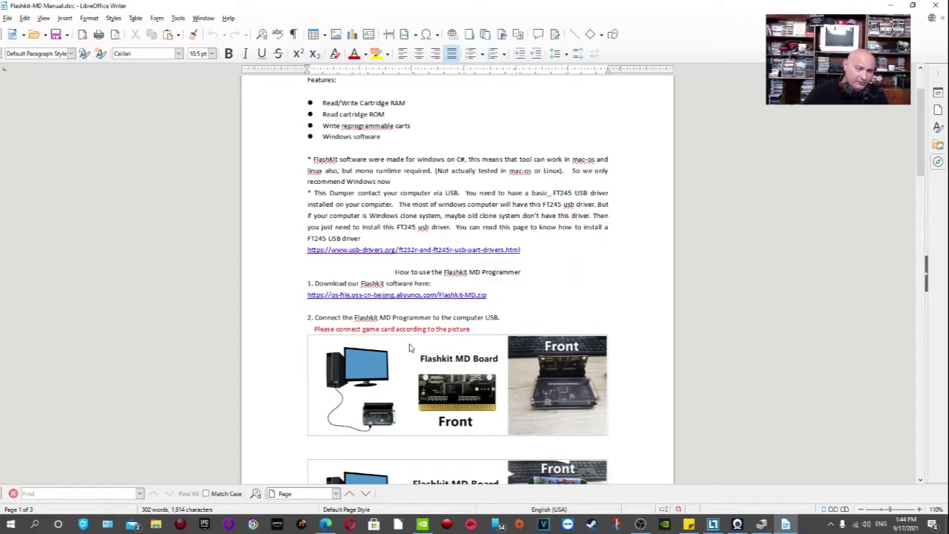
Copy the Flashkit download link from the Flashkit-MD manual and close Writer
double_click(430, 294)
right_click(431, 293)
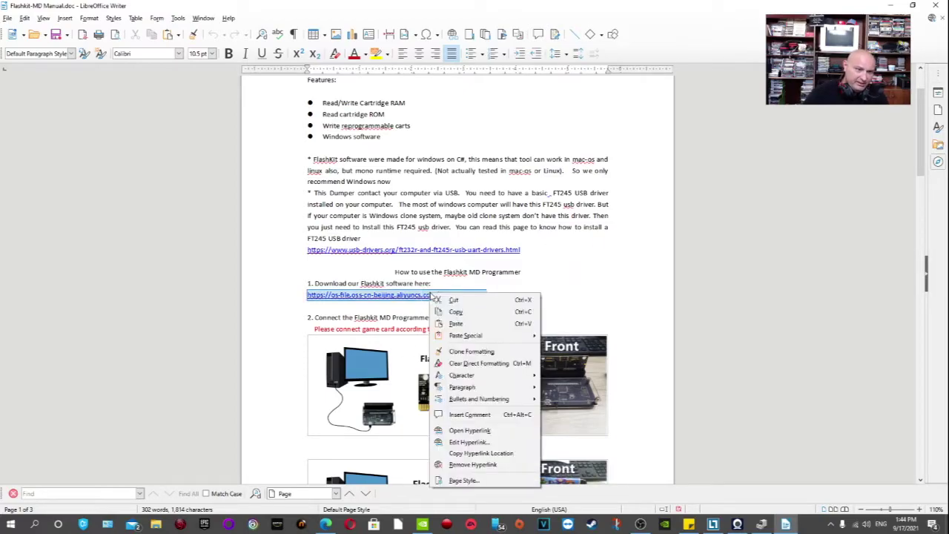
click(452, 312)
click(933, 5)
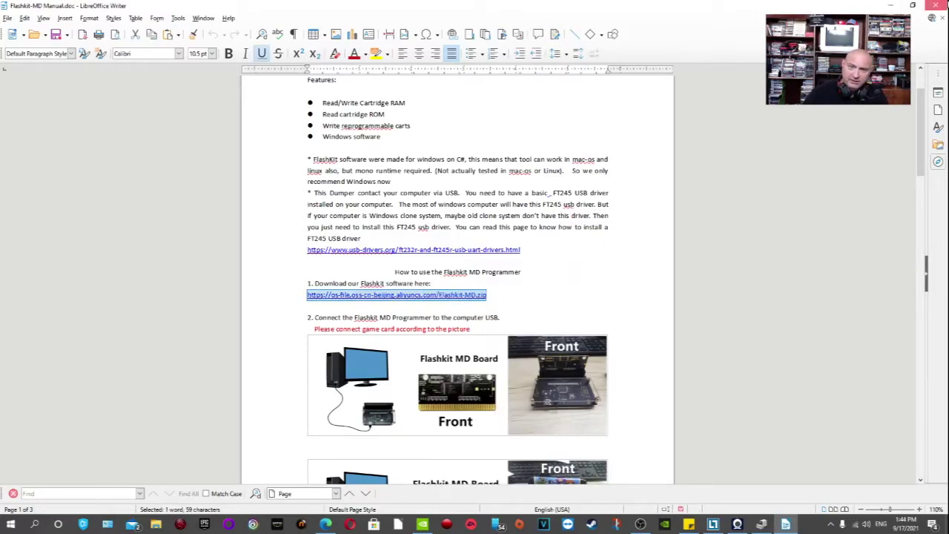
Discard the manual's changes, paste the Flashkit-MD.zip link into Edge, and open the downloaded archive
click(498, 282)
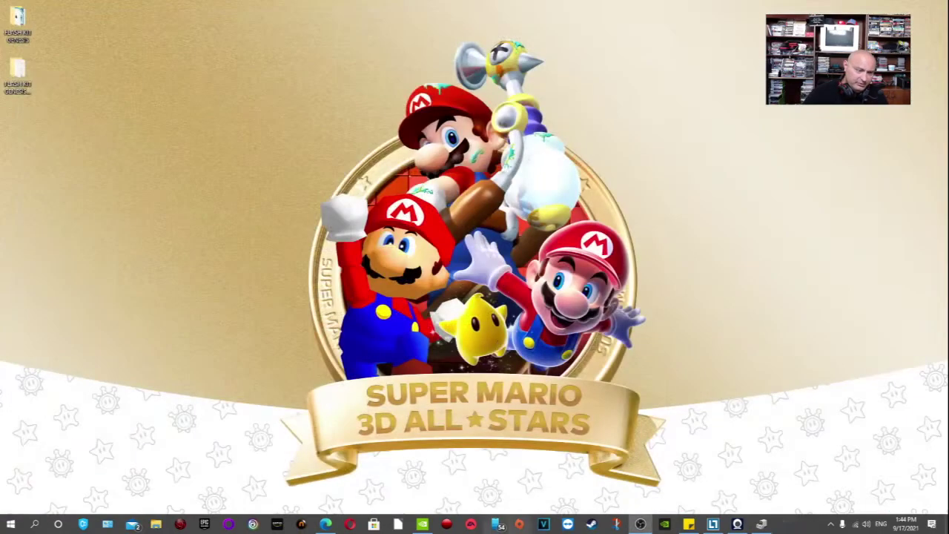
click(324, 524)
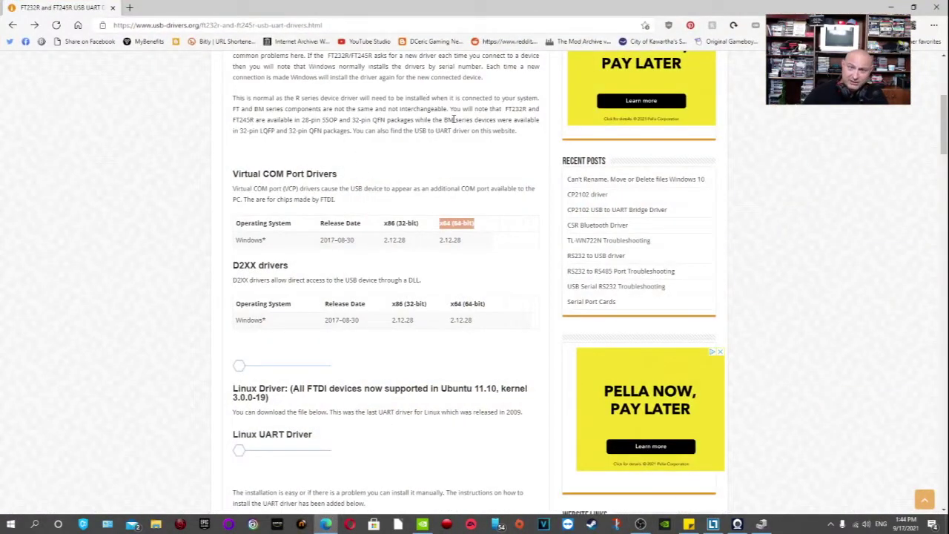
double_click(159, 25)
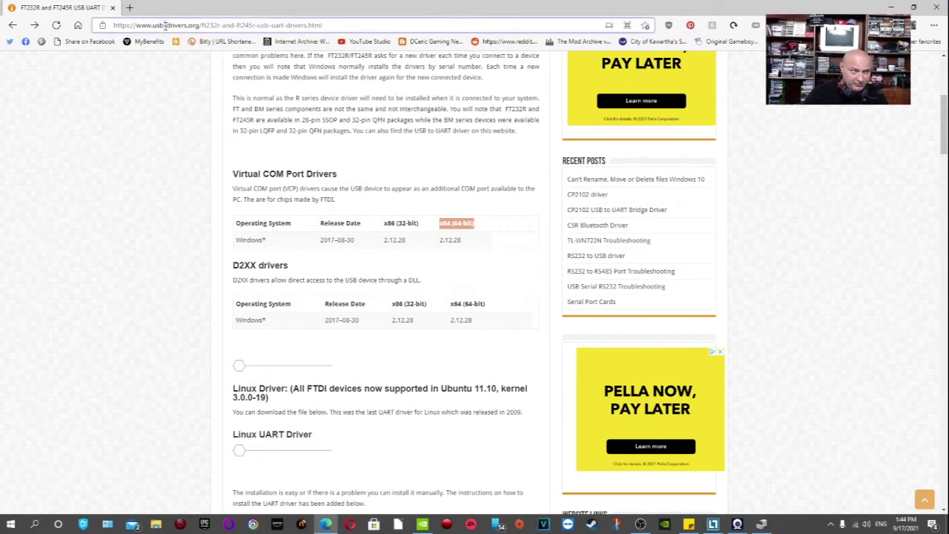
right_click(160, 26)
key(Escape)
triple_click(158, 25)
right_click(158, 26)
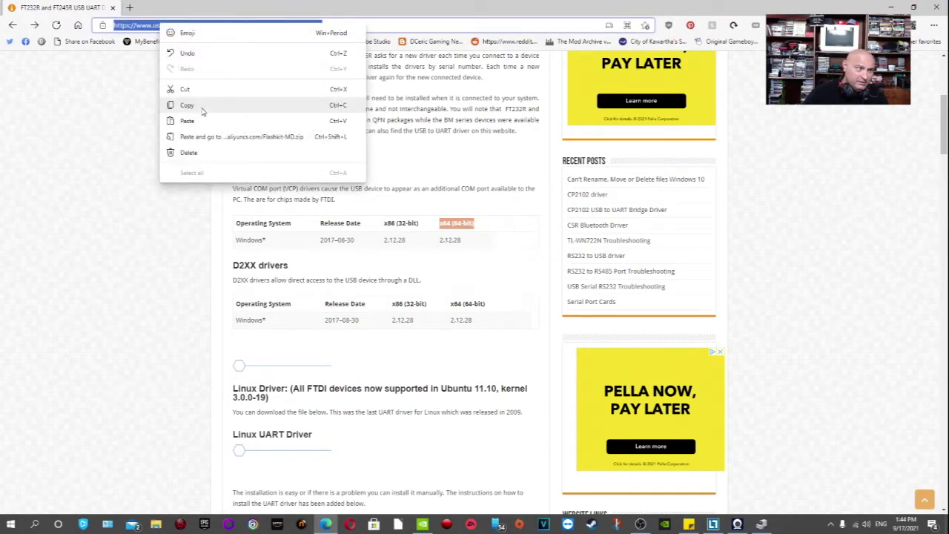
click(222, 136)
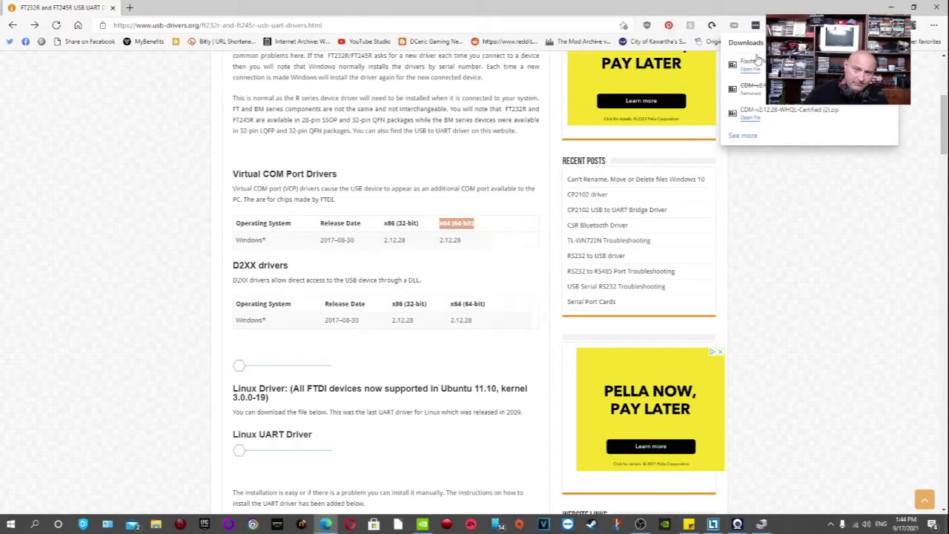
click(750, 74)
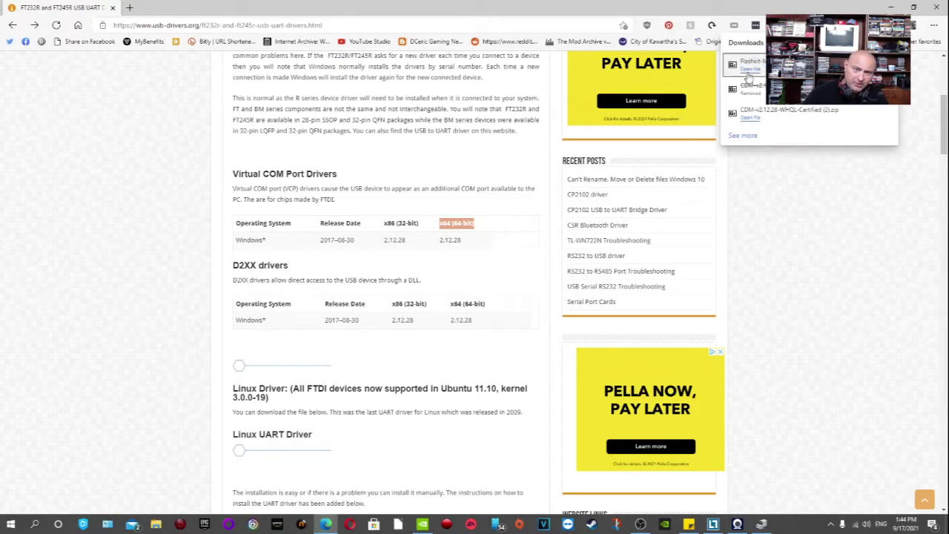
Copy flashkit-md-v1.0.0.0.exe and Flashkit-MD Manual.doc into FLASH KIT GENESIS, replacing the old copies
click(893, 6)
click(895, 5)
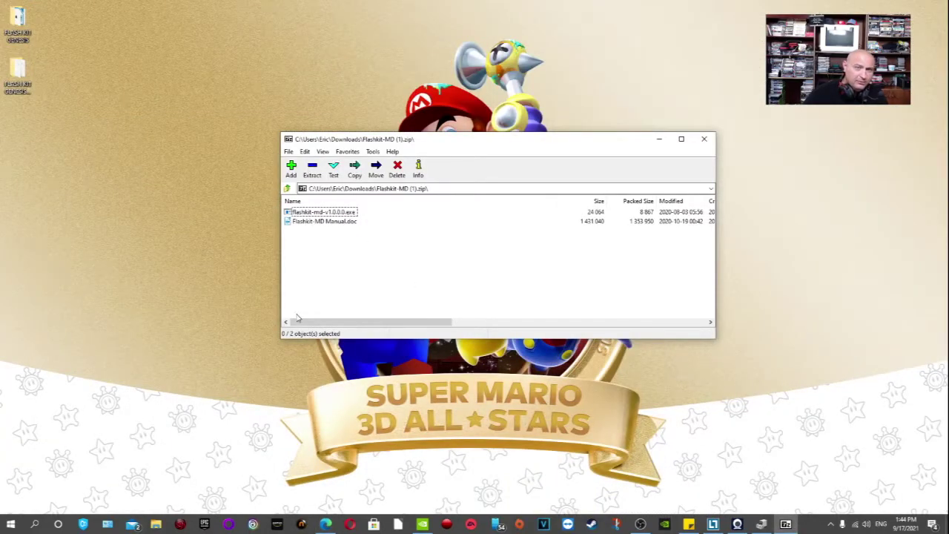
drag(338, 288, 283, 208)
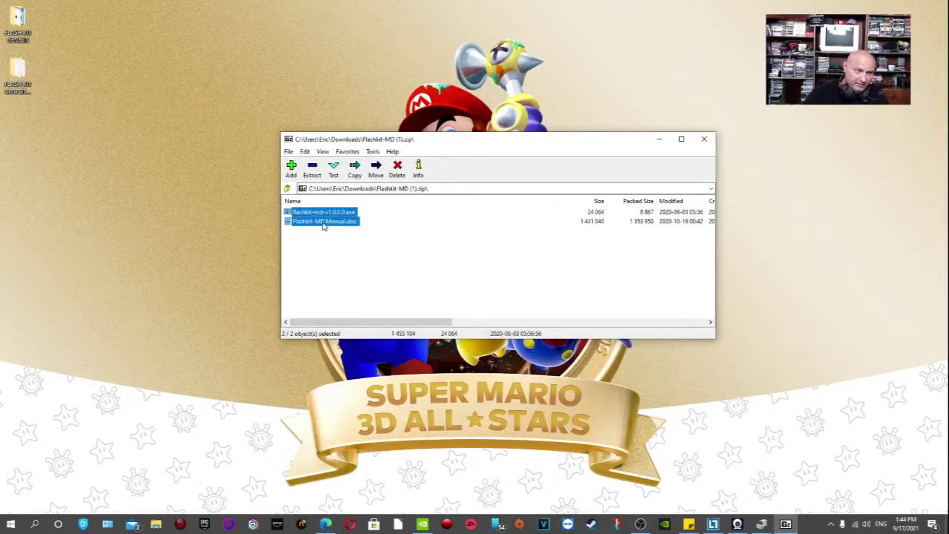
drag(6, 50, 14, 35)
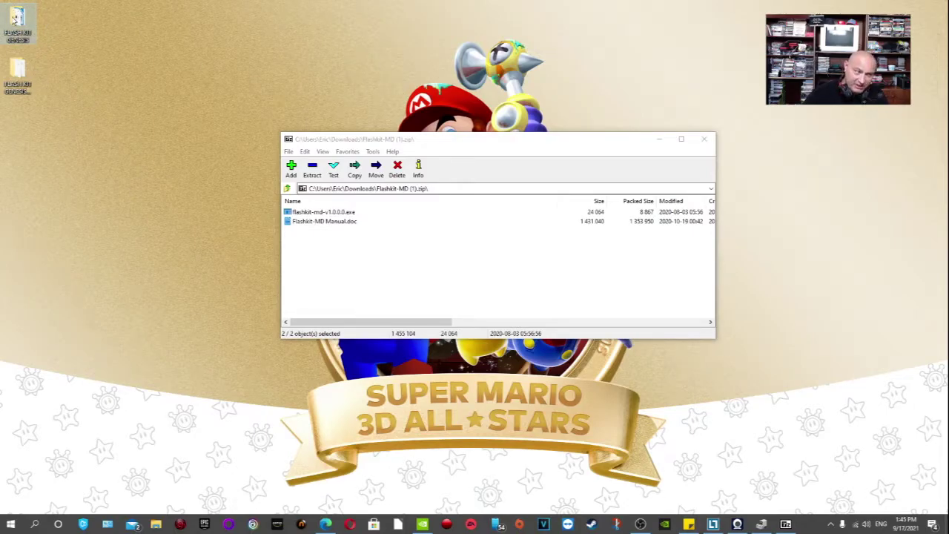
drag(308, 252, 19, 27)
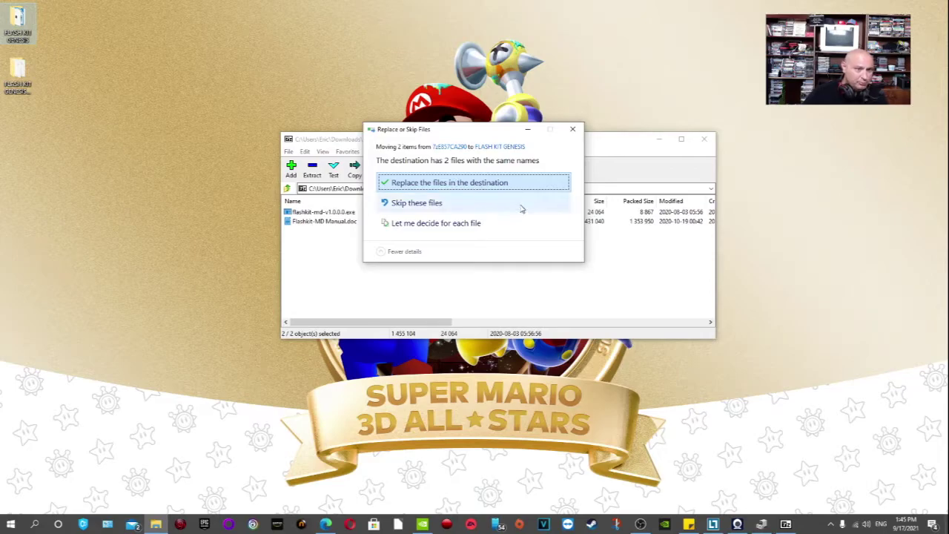
click(480, 184)
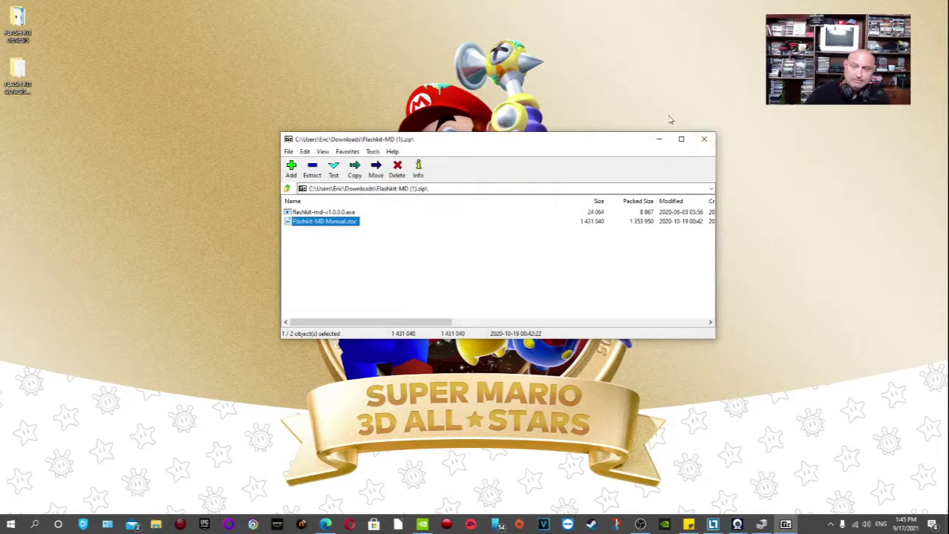
click(704, 139)
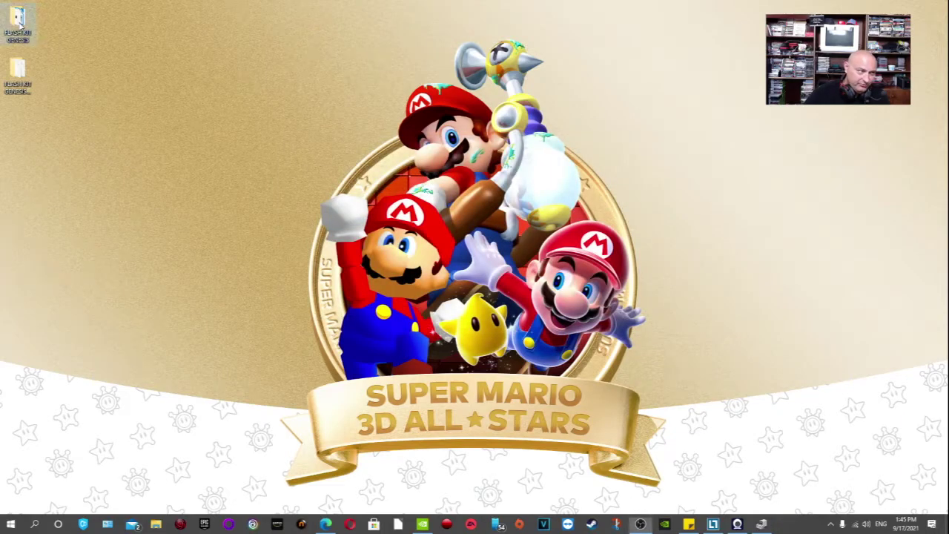
Open the FLASH KIT GENESIS folder, position its window, and select the flashkit-md program
double_click(19, 27)
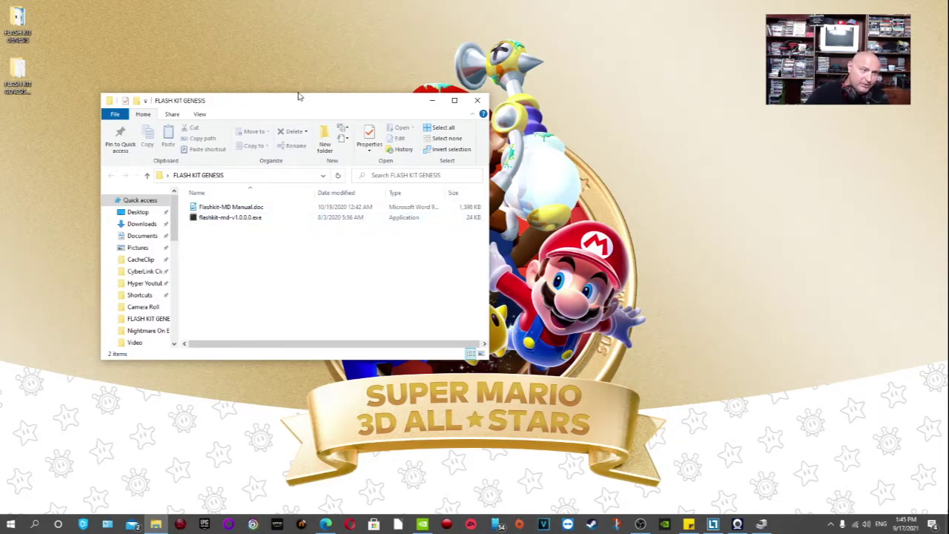
drag(294, 103, 461, 87)
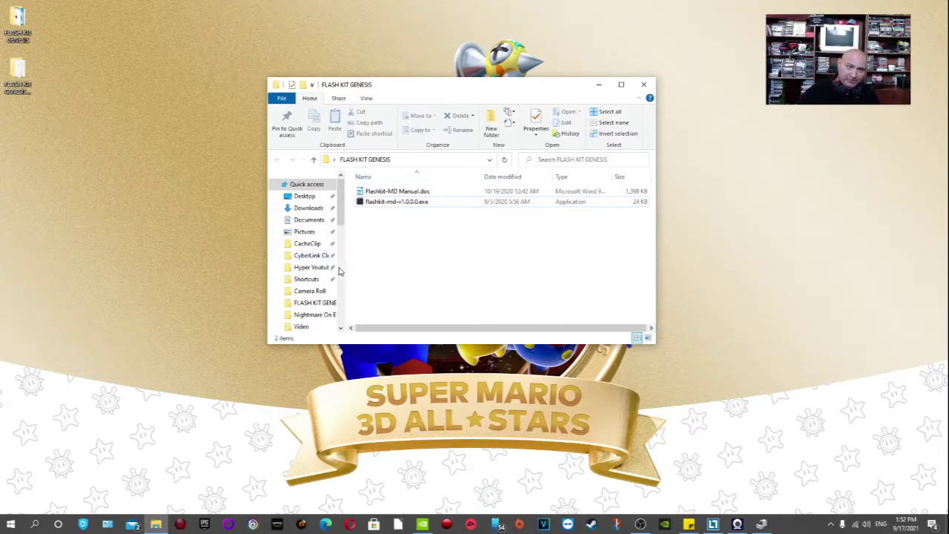
click(404, 208)
Launch Flashkit-md, read the TANGLEWOOD cart info (4096K ROM, 0B RAM, COM3), and start a ROM backup
double_click(404, 208)
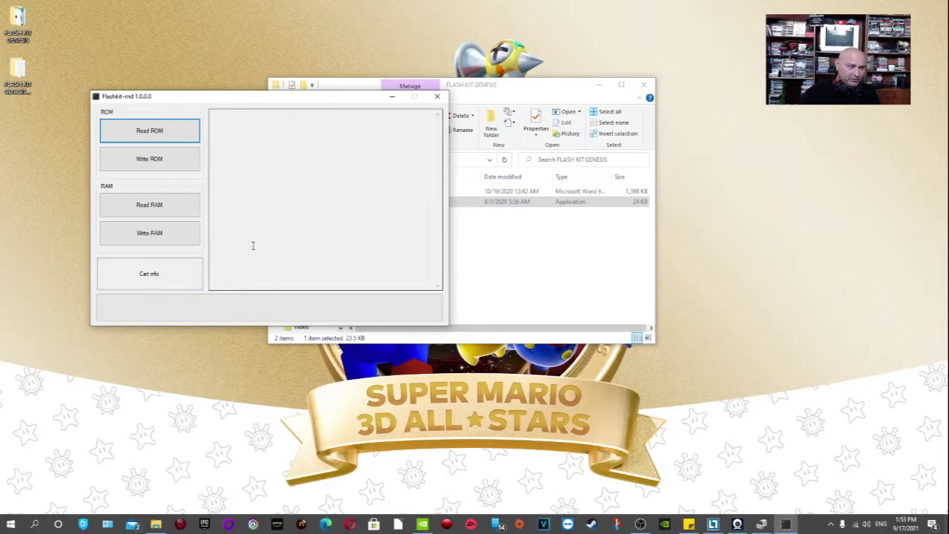
click(148, 278)
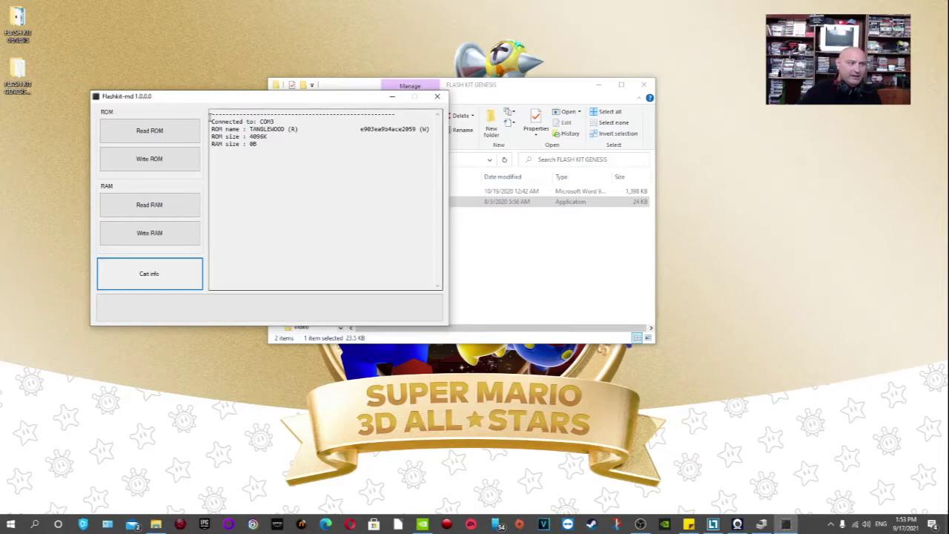
click(156, 137)
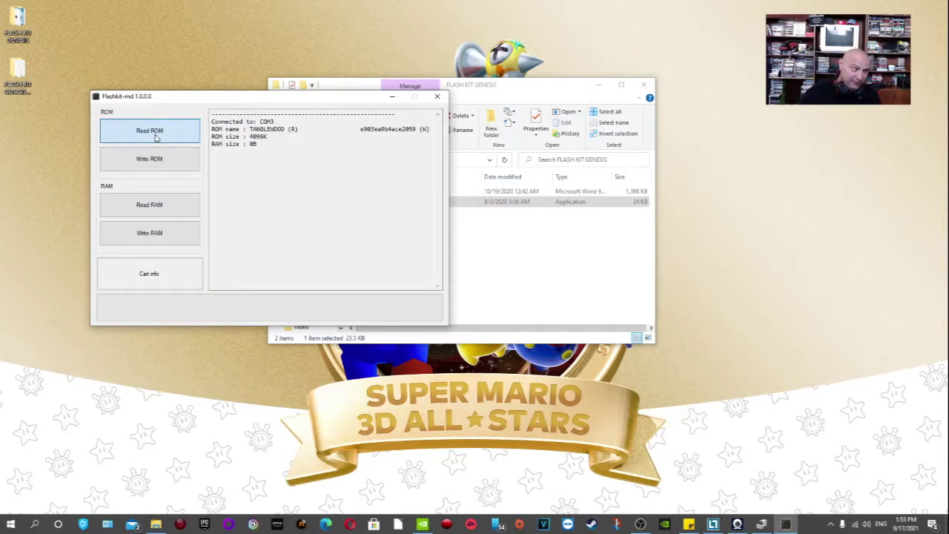
click(156, 137)
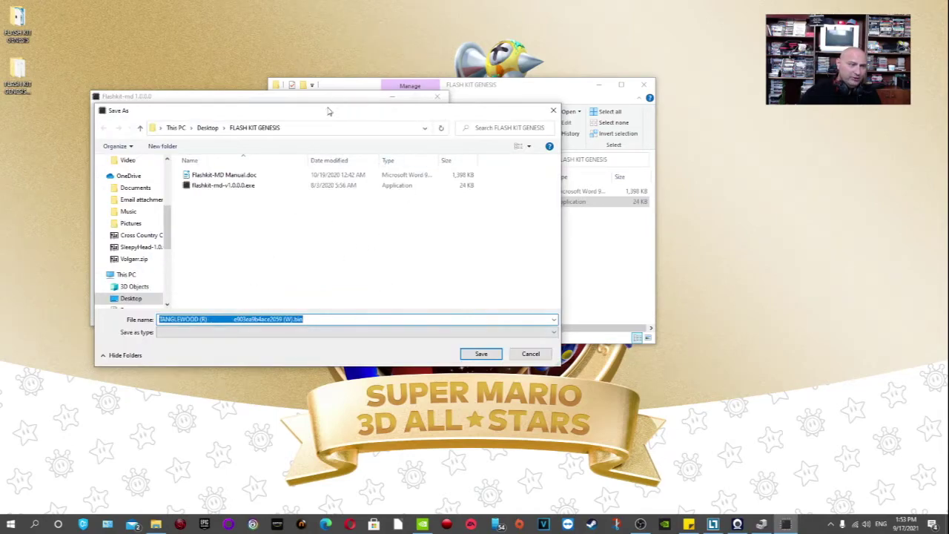
Save the ROM backup as TANGLEWOOD (R).bin, with the hash removed from the suggested name
drag(328, 111, 473, 119)
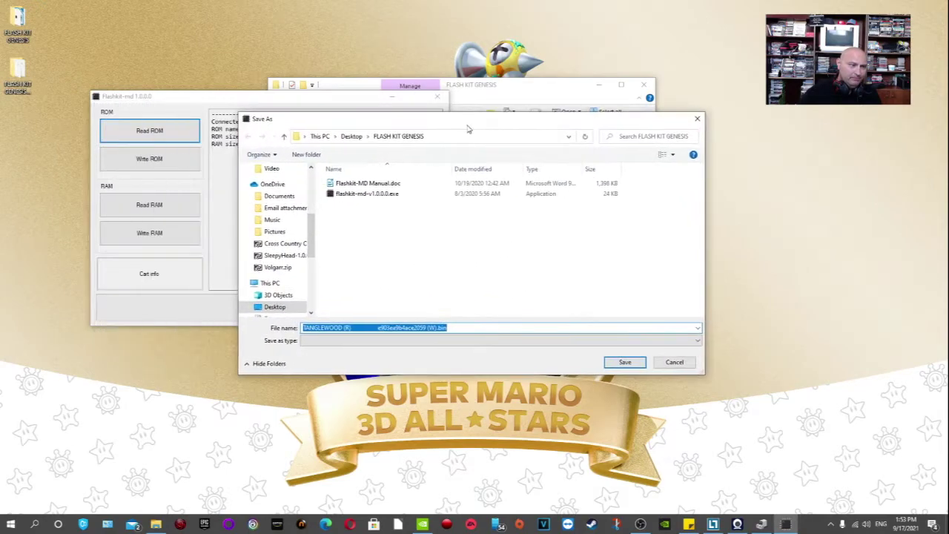
click(363, 329)
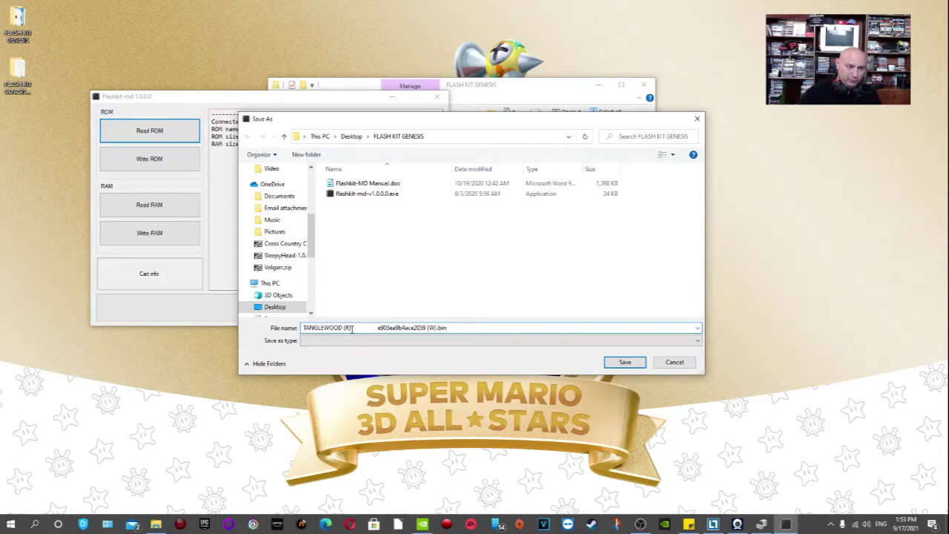
drag(353, 329, 425, 329)
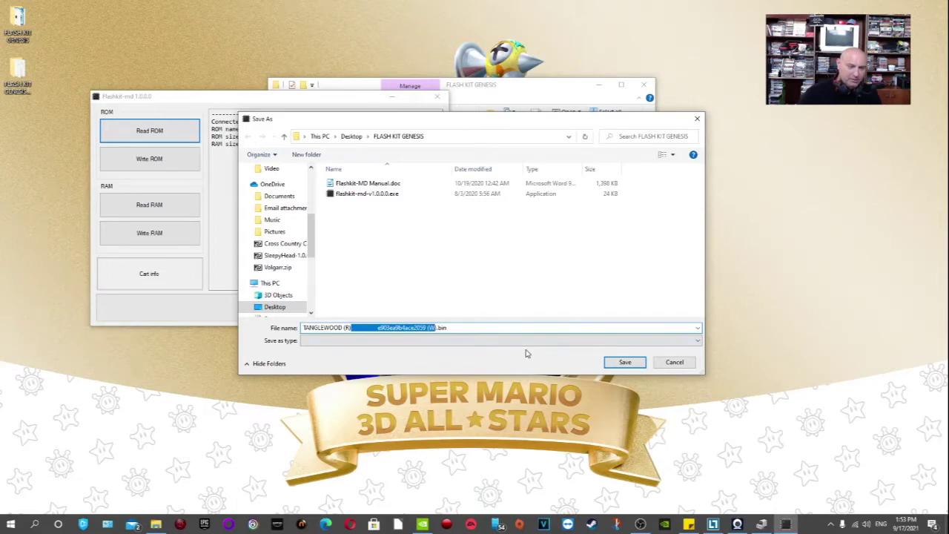
key(BackSpace)
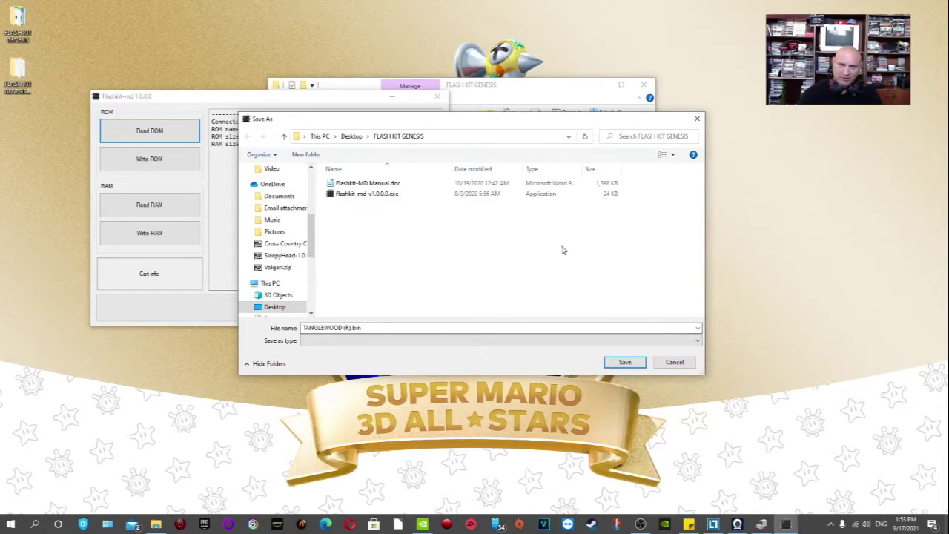
click(626, 362)
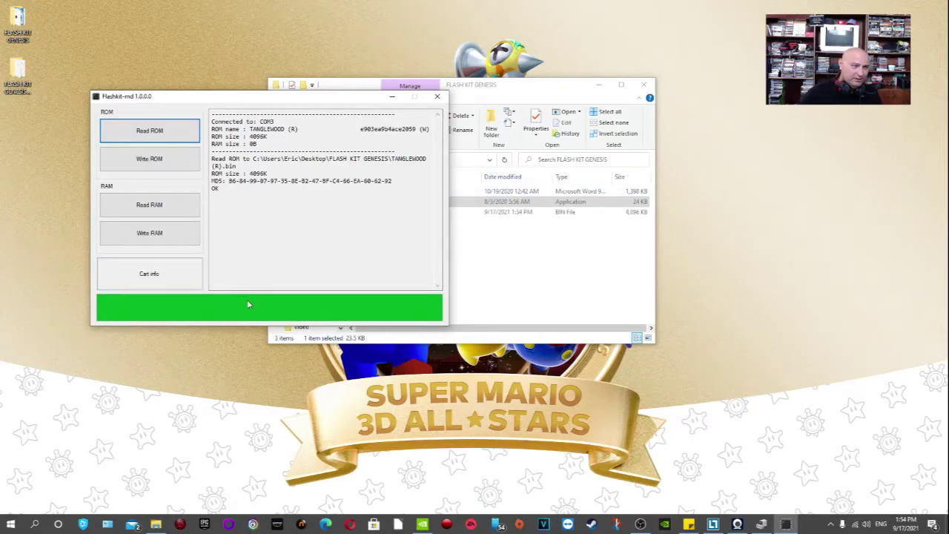
Confirm the 4,096 KB TANGLEWOOD (R).bin backup is in the FLASH KIT GENESIS folder
click(531, 270)
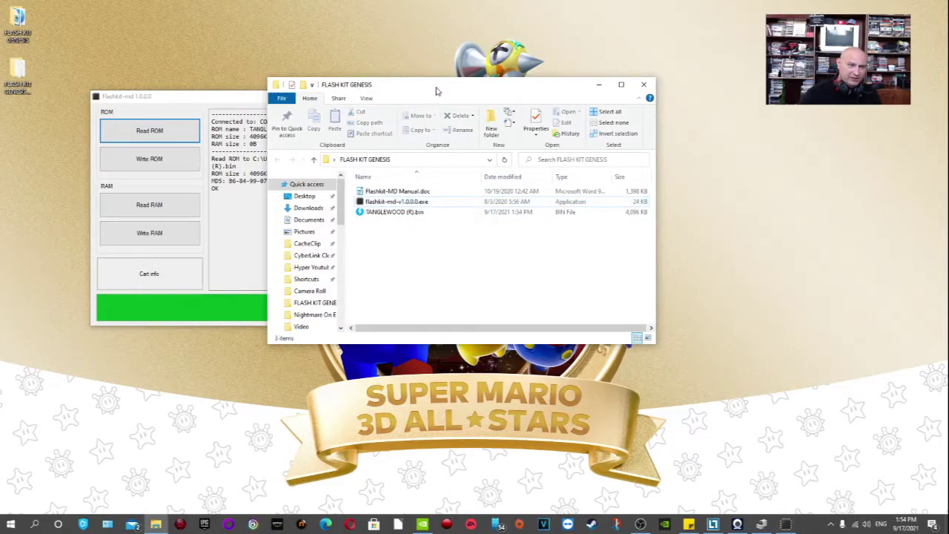
drag(436, 92, 661, 111)
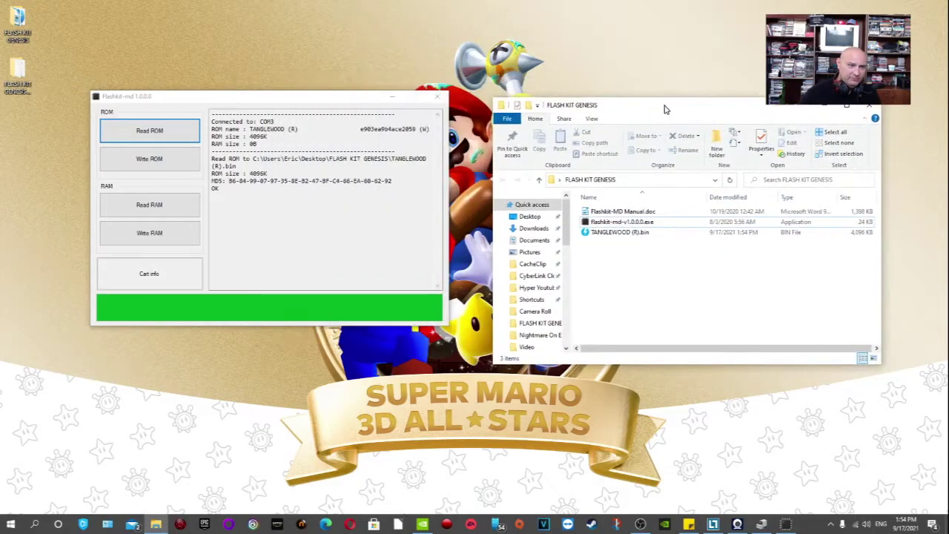
click(623, 235)
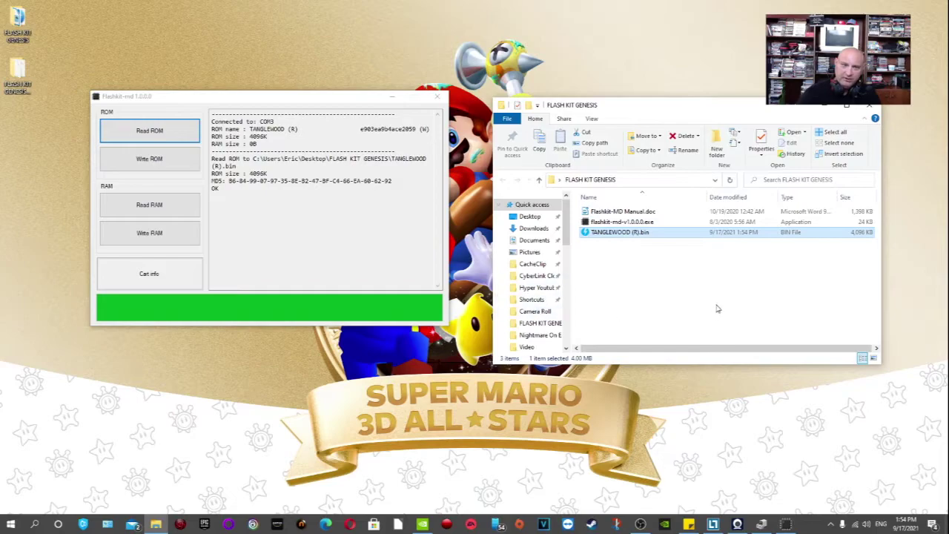
click(690, 273)
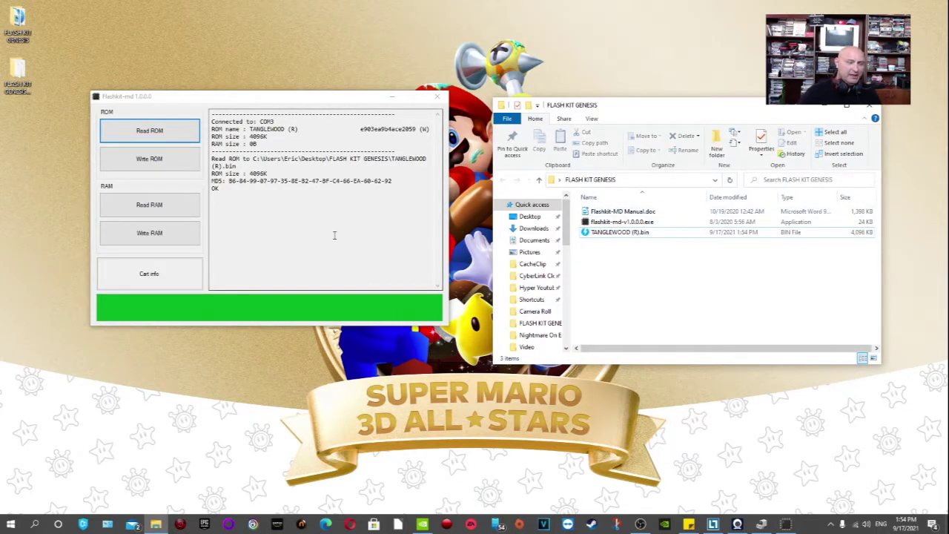
click(635, 233)
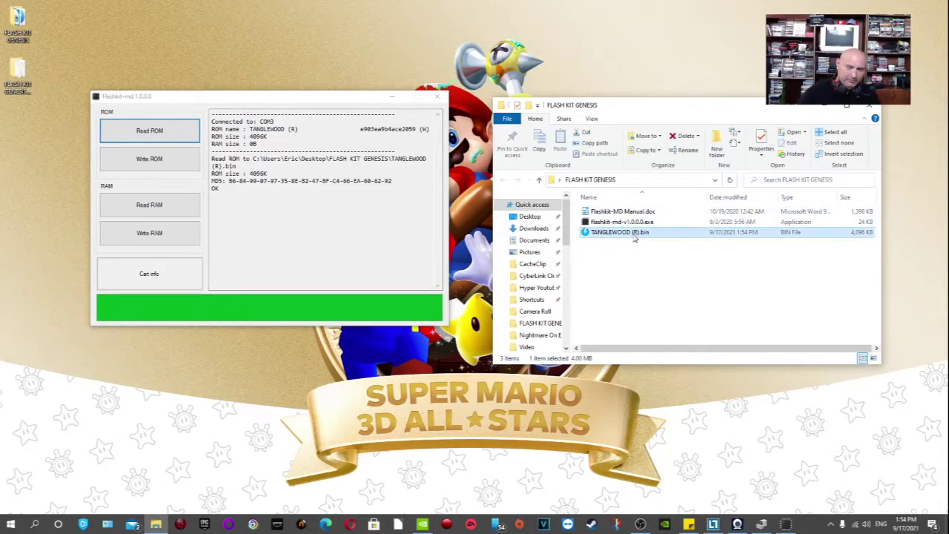
Flash TANGLEWOOD (R).bin onto the cartridge and recheck the cartridge info afterwards
click(143, 159)
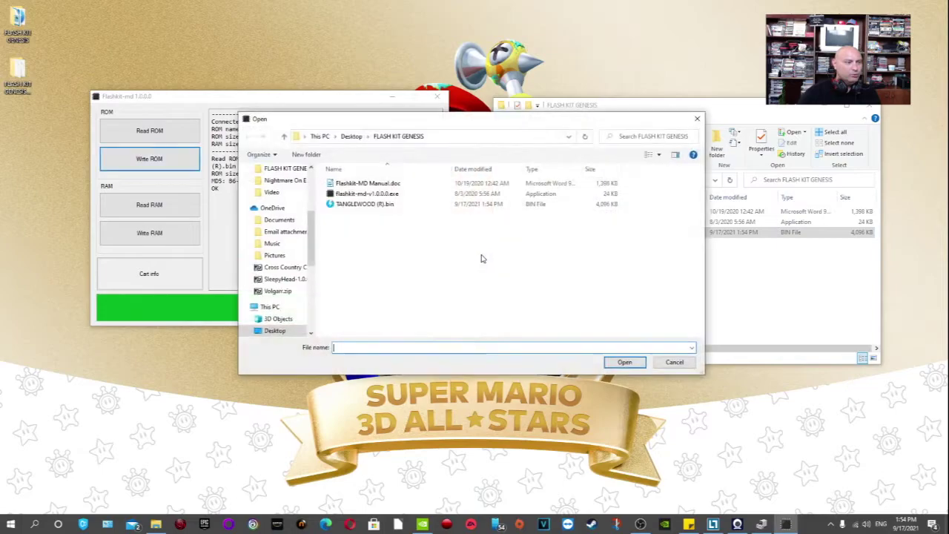
click(368, 207)
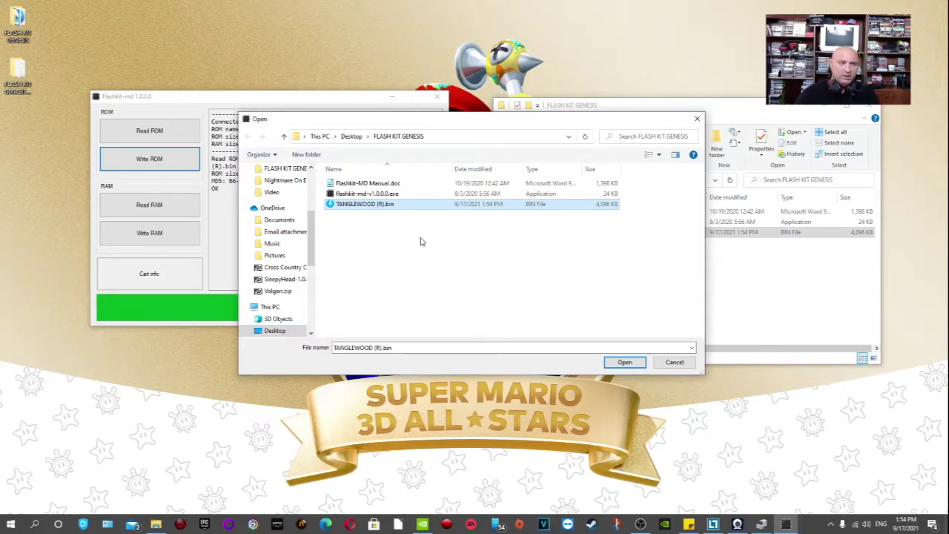
double_click(396, 208)
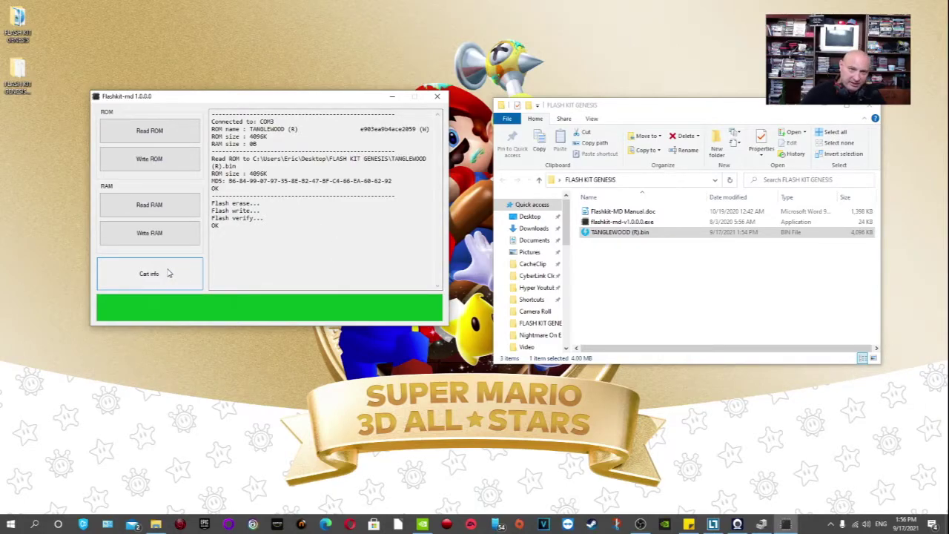
click(168, 273)
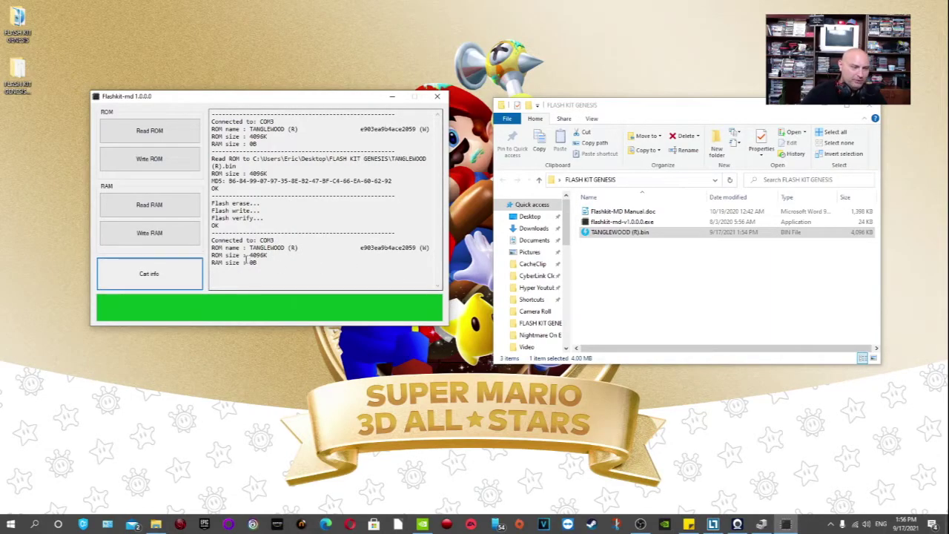
Highlight the 4096K ROM and 0B RAM sizes, then attempt to save the cartridge RAM
drag(249, 255, 271, 253)
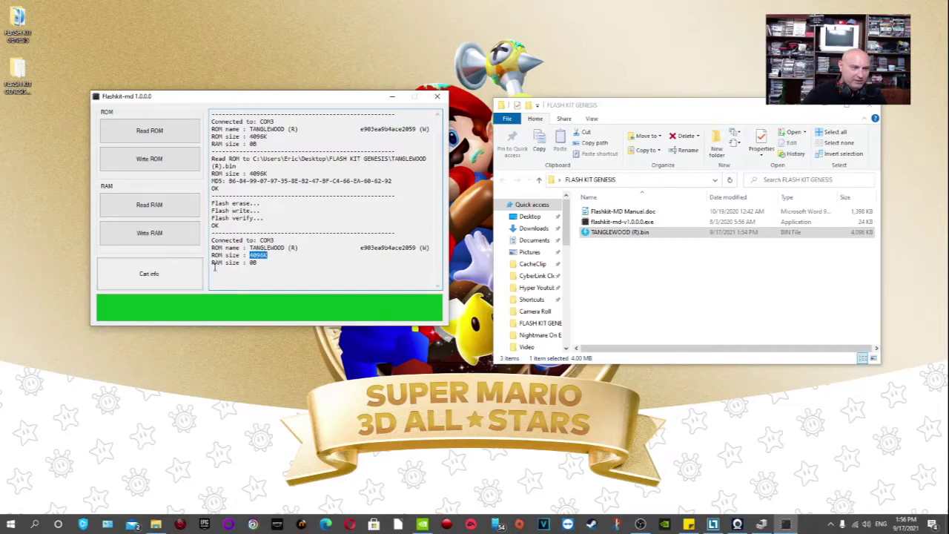
drag(249, 264, 265, 267)
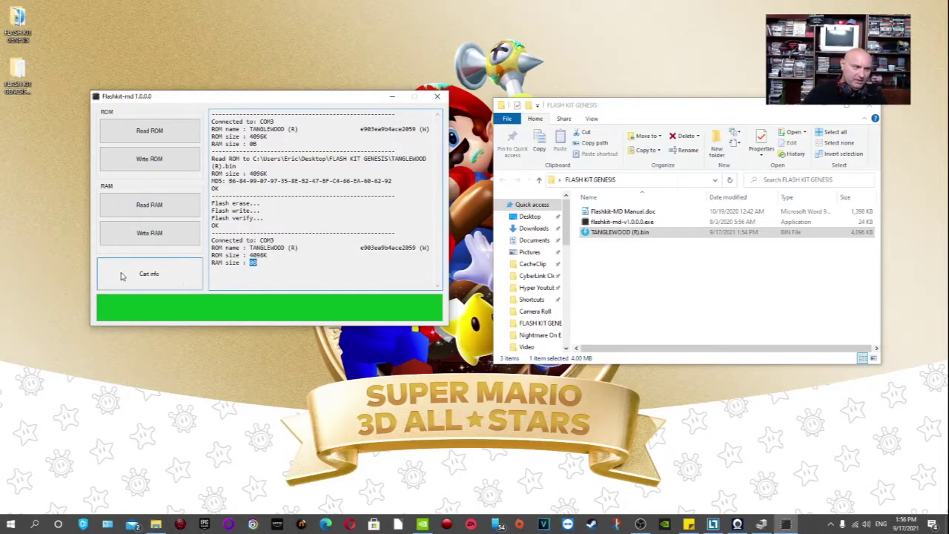
click(173, 207)
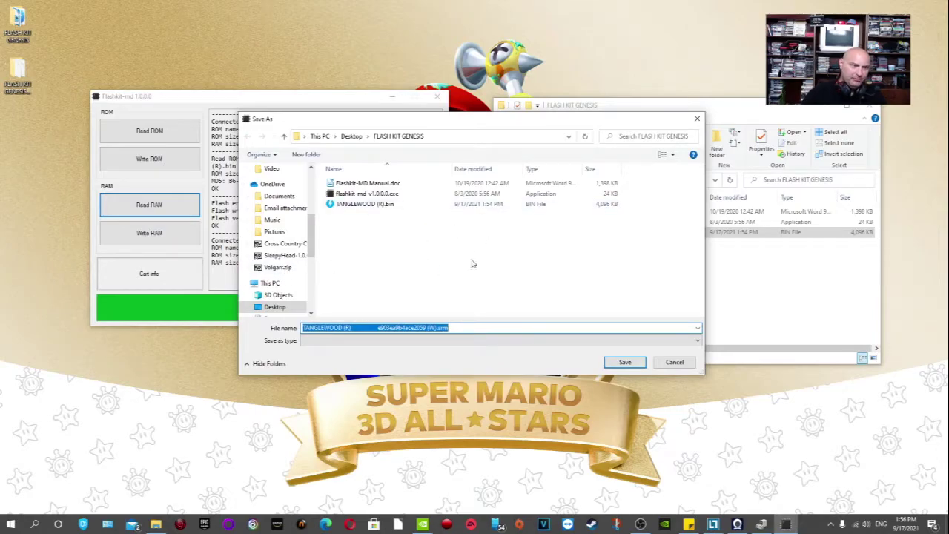
click(623, 361)
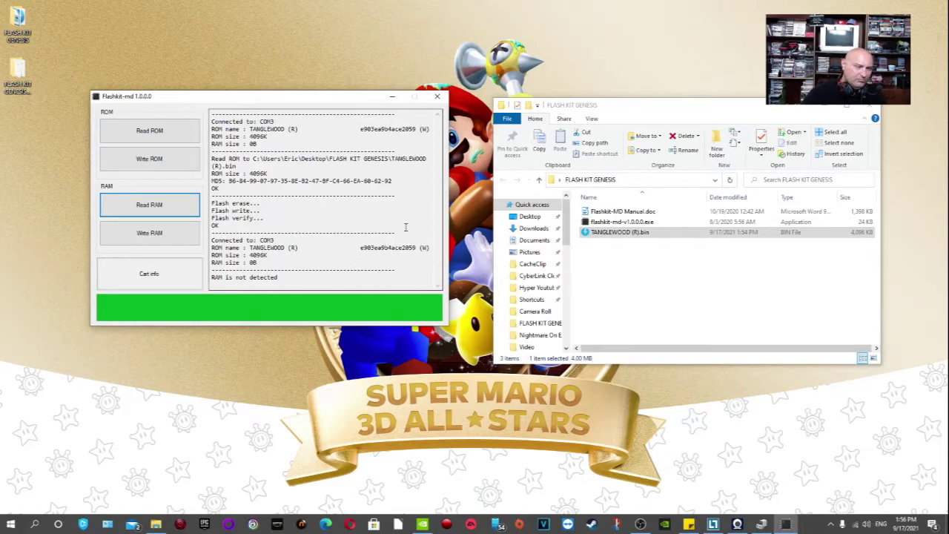